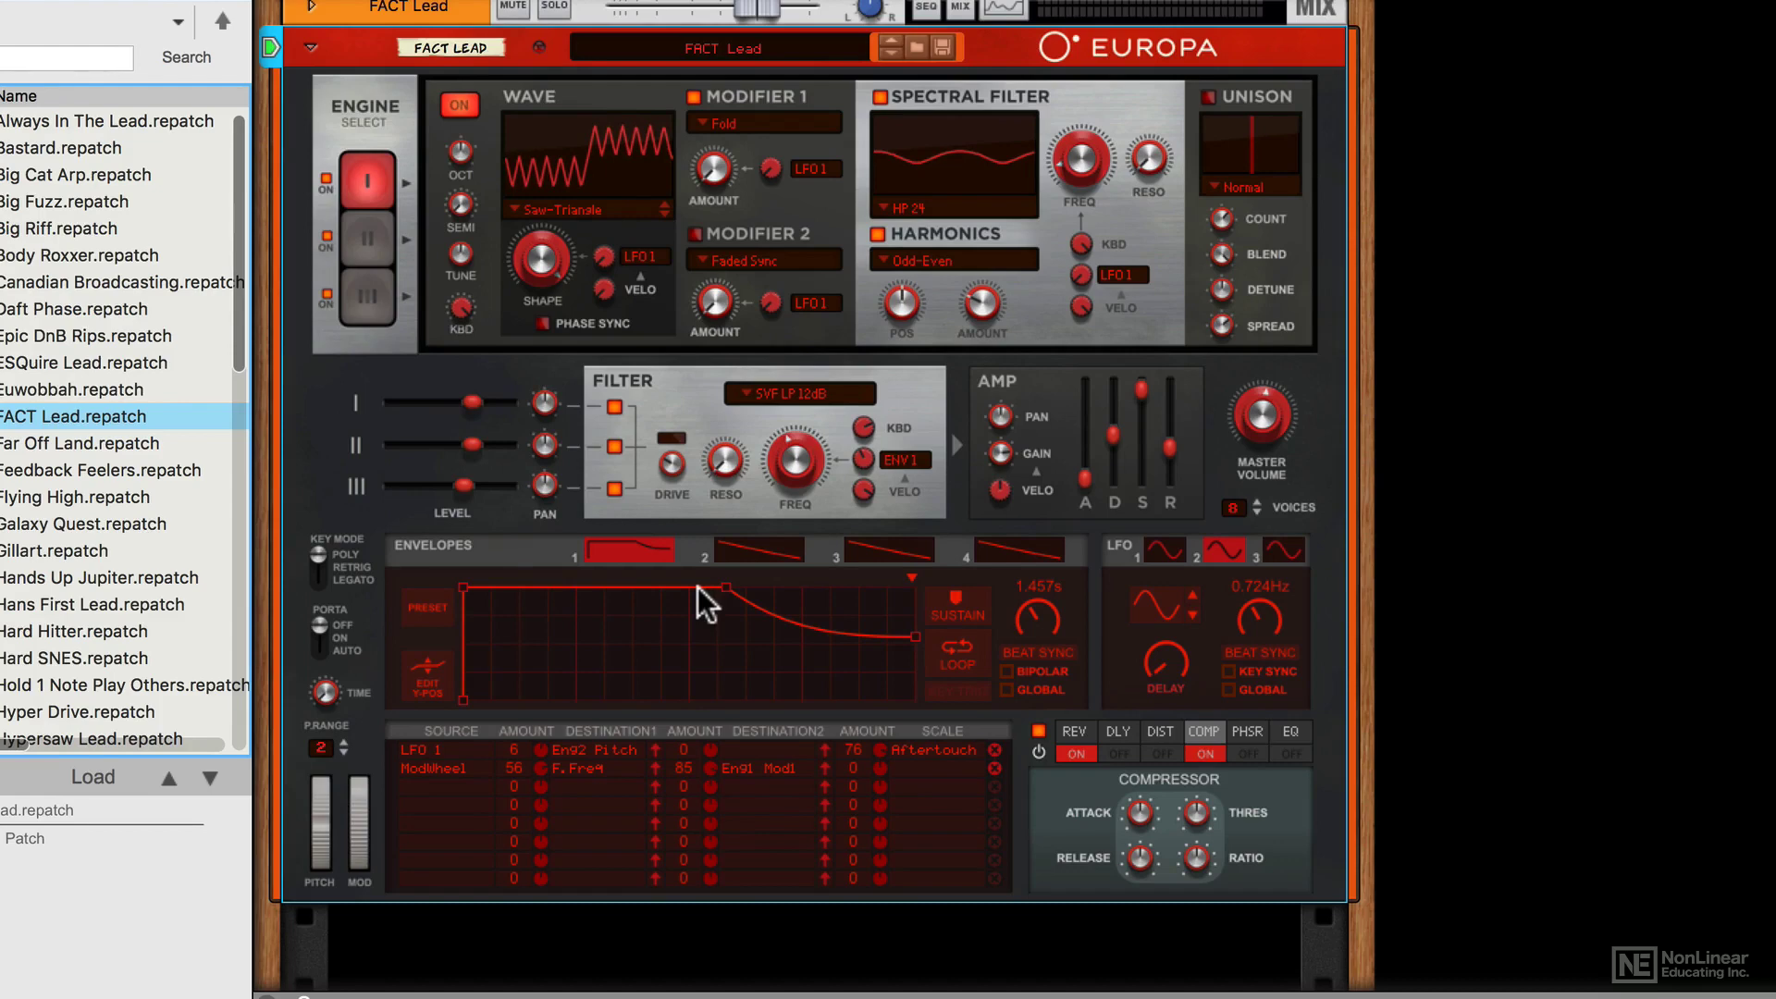
# - Browse the patch list and keep the FACT Lead patch loaded
pyautogui.click(713, 51)
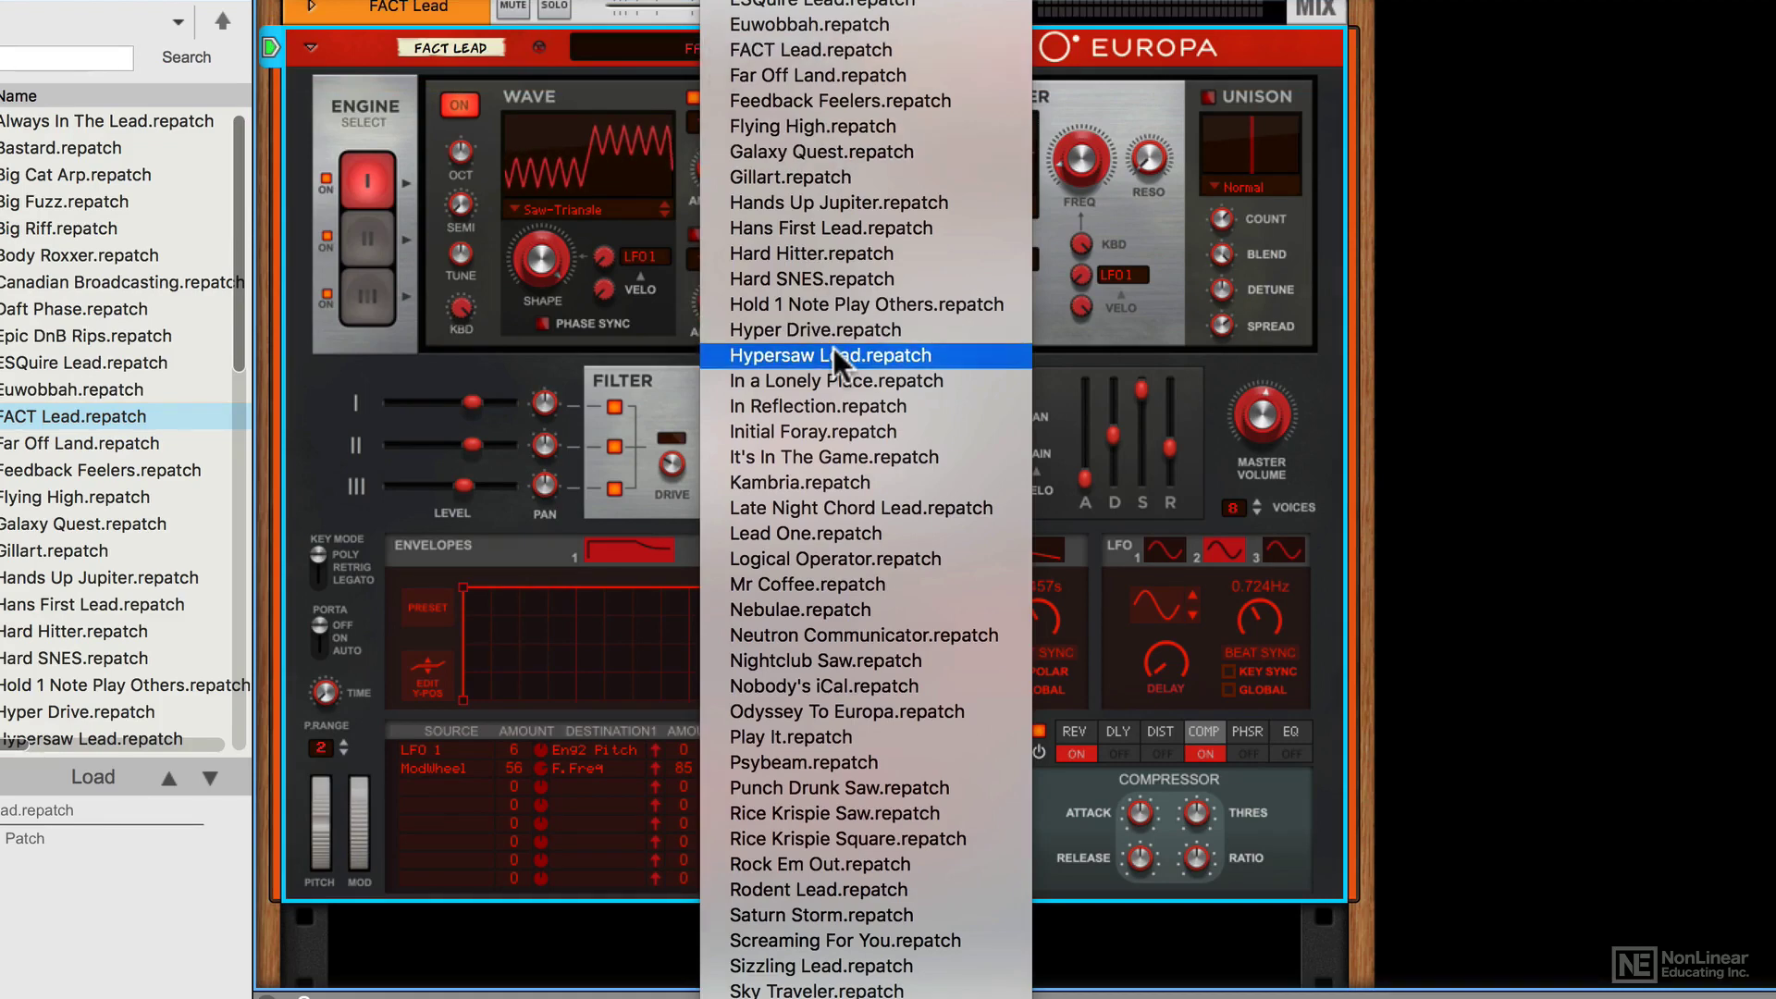
pyautogui.scroll(4, 834, 348)
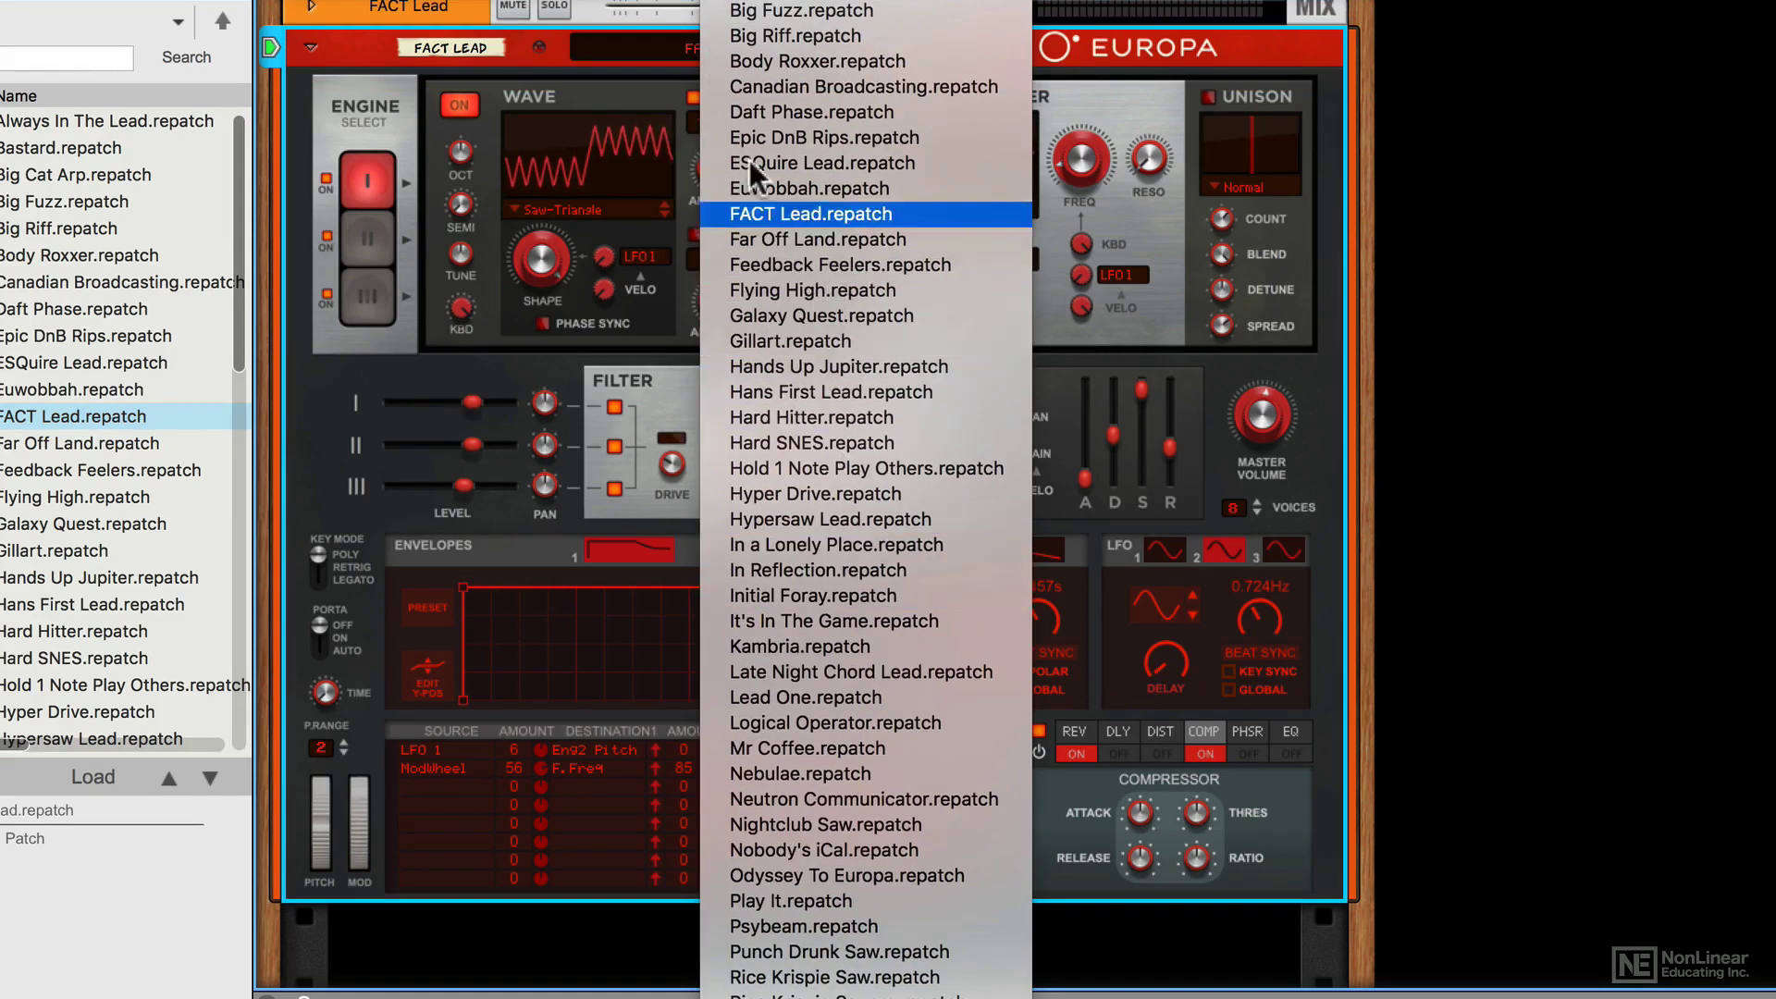
pyautogui.click(618, 48)
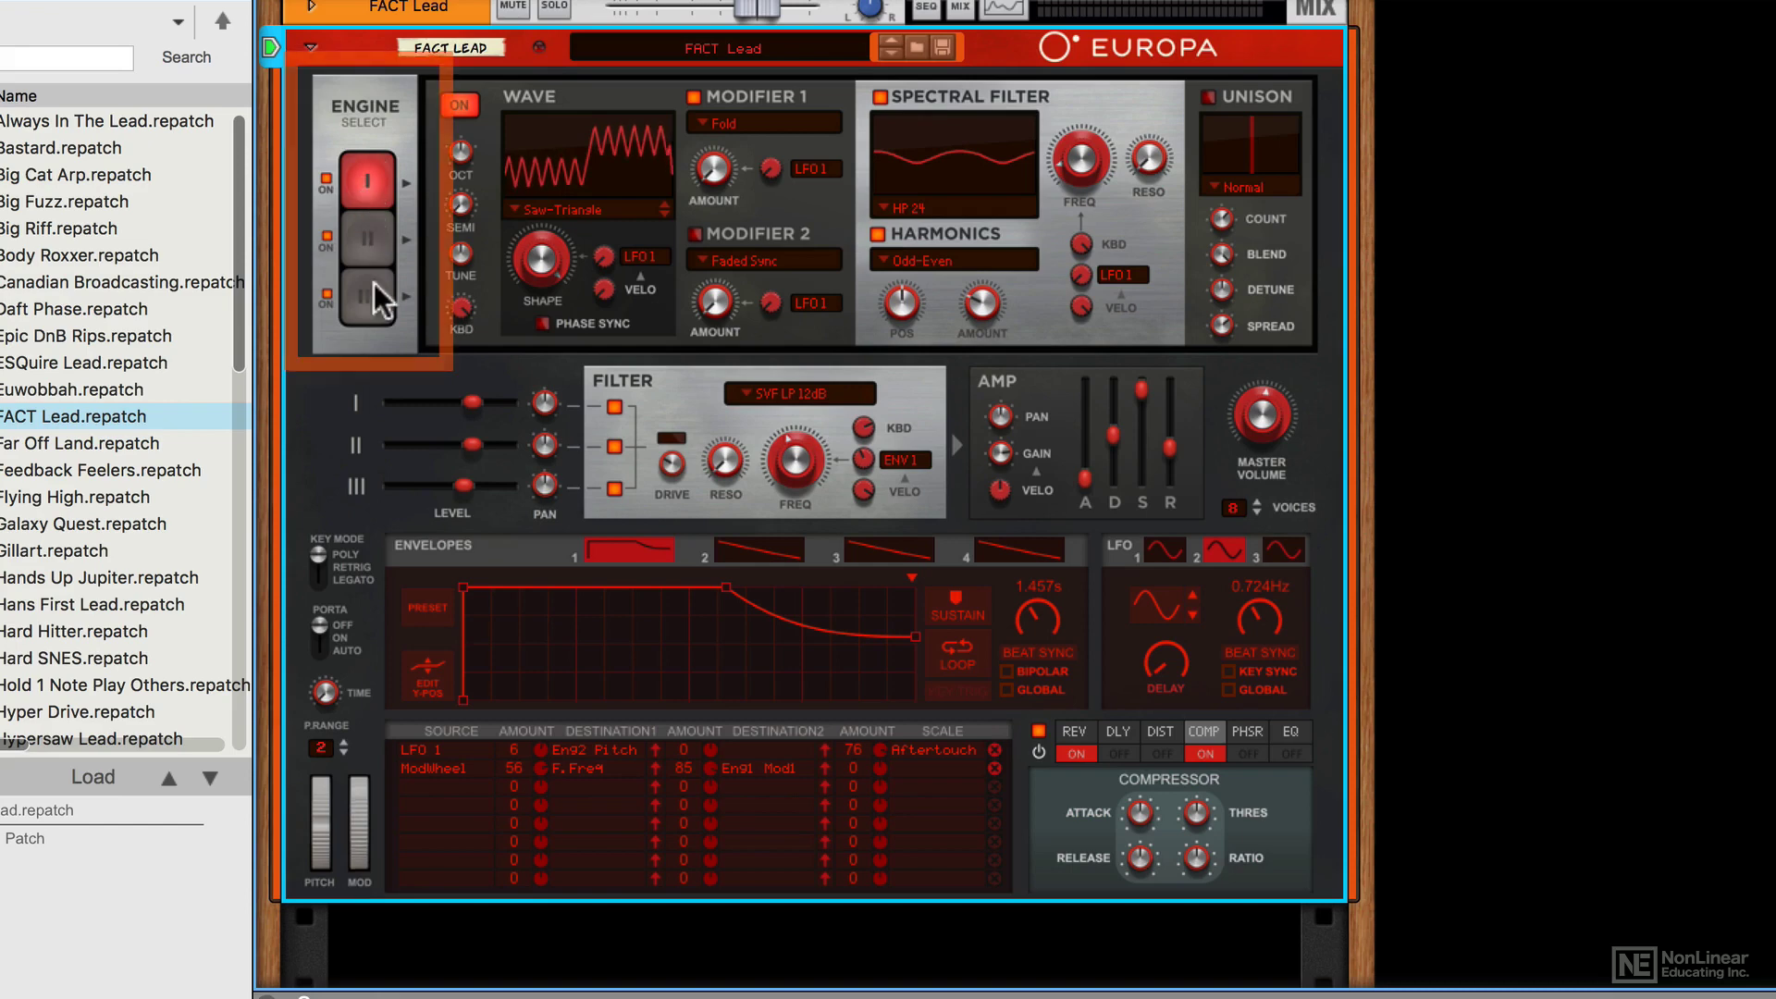
# - Switch Engine 1 off and back on, then view Engine II, III and I settings
pyautogui.click(328, 185)
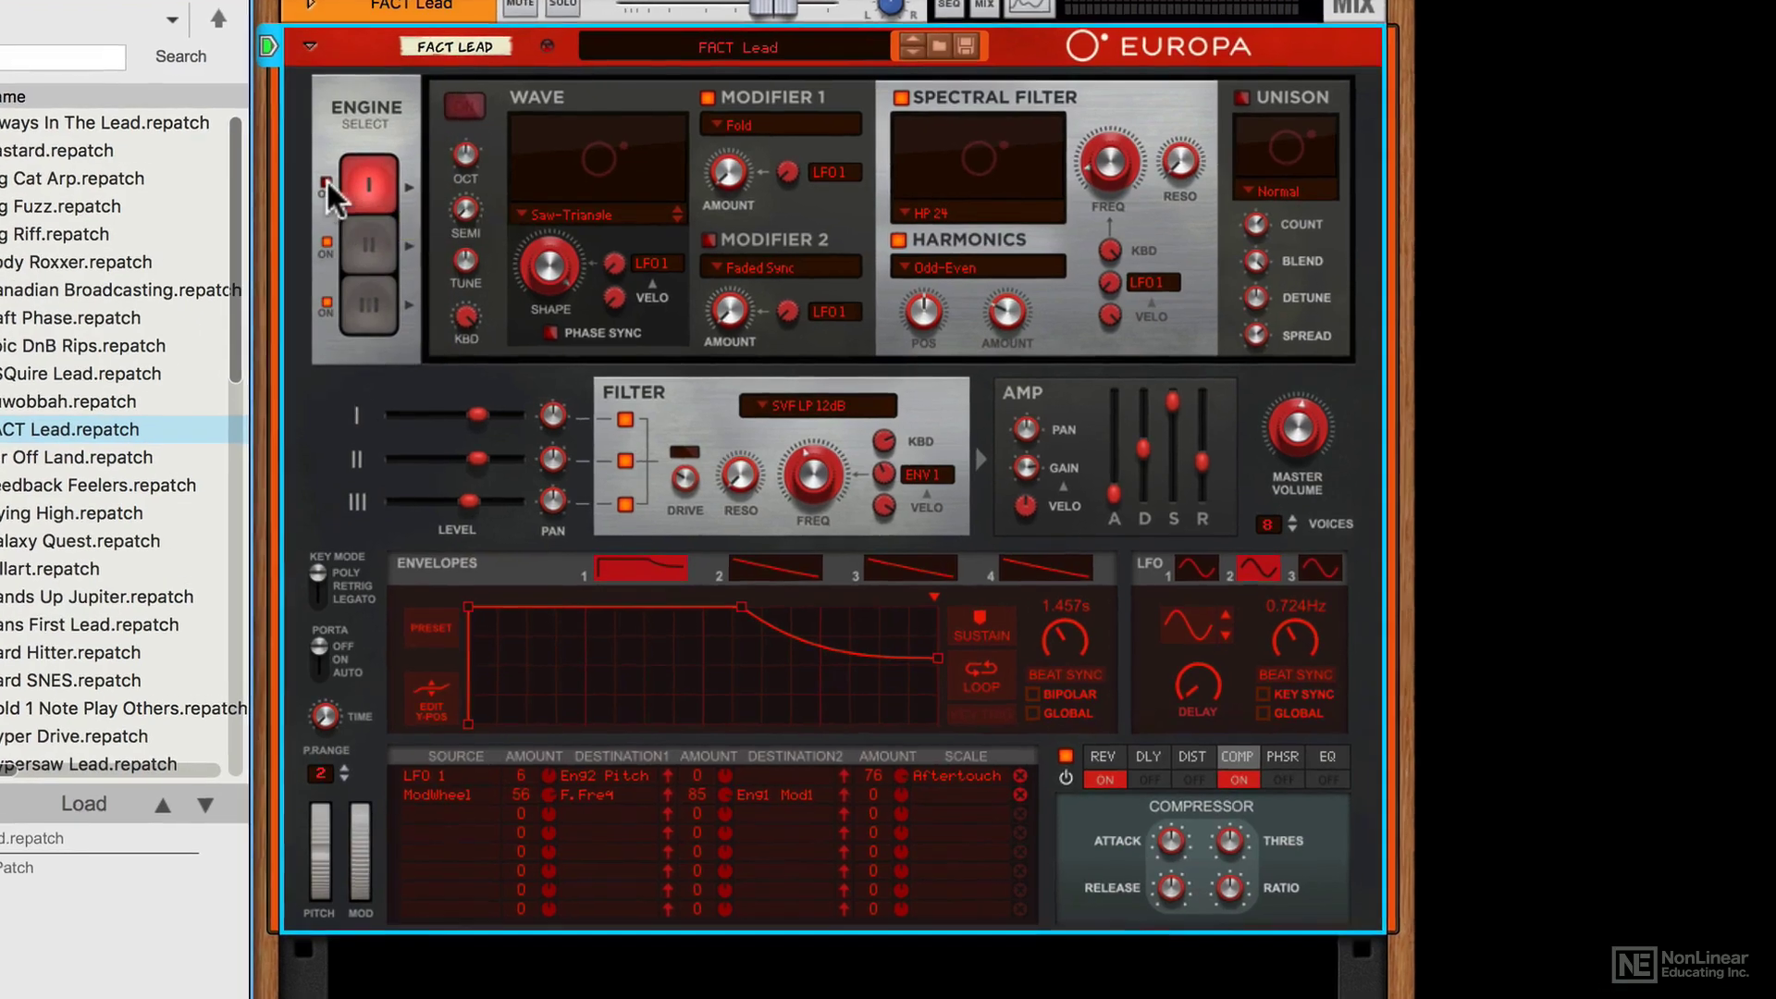
pyautogui.click(327, 182)
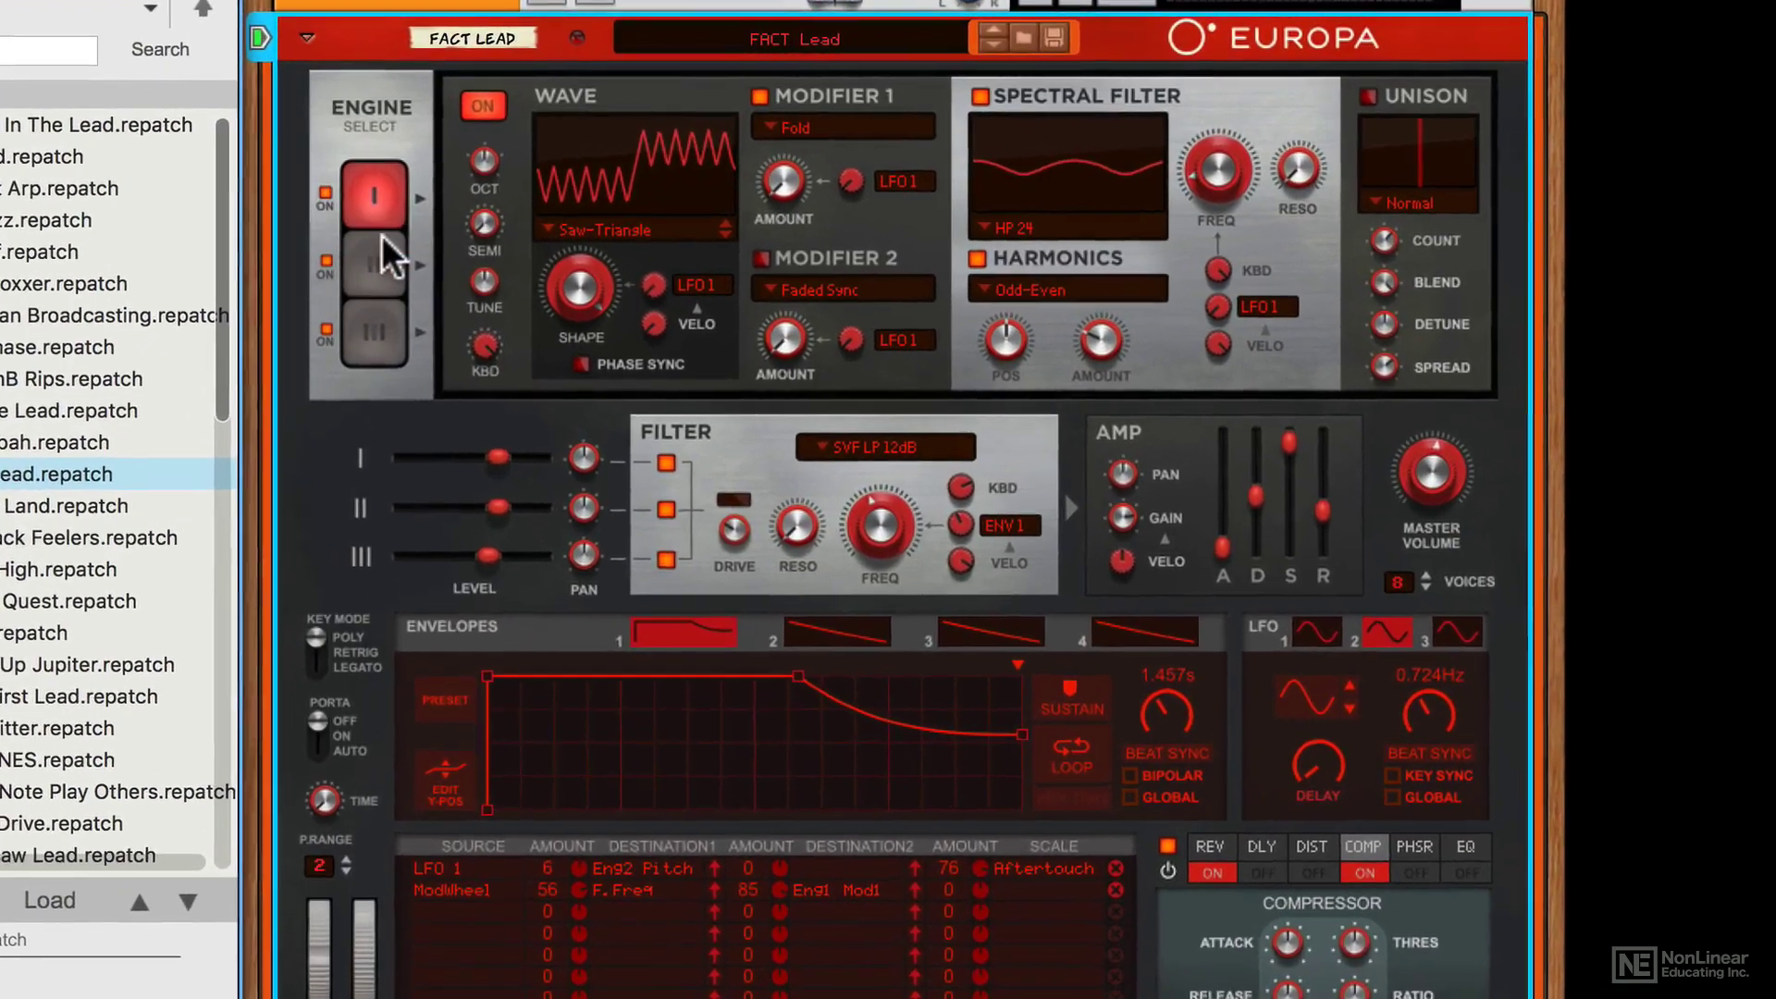
pyautogui.click(377, 224)
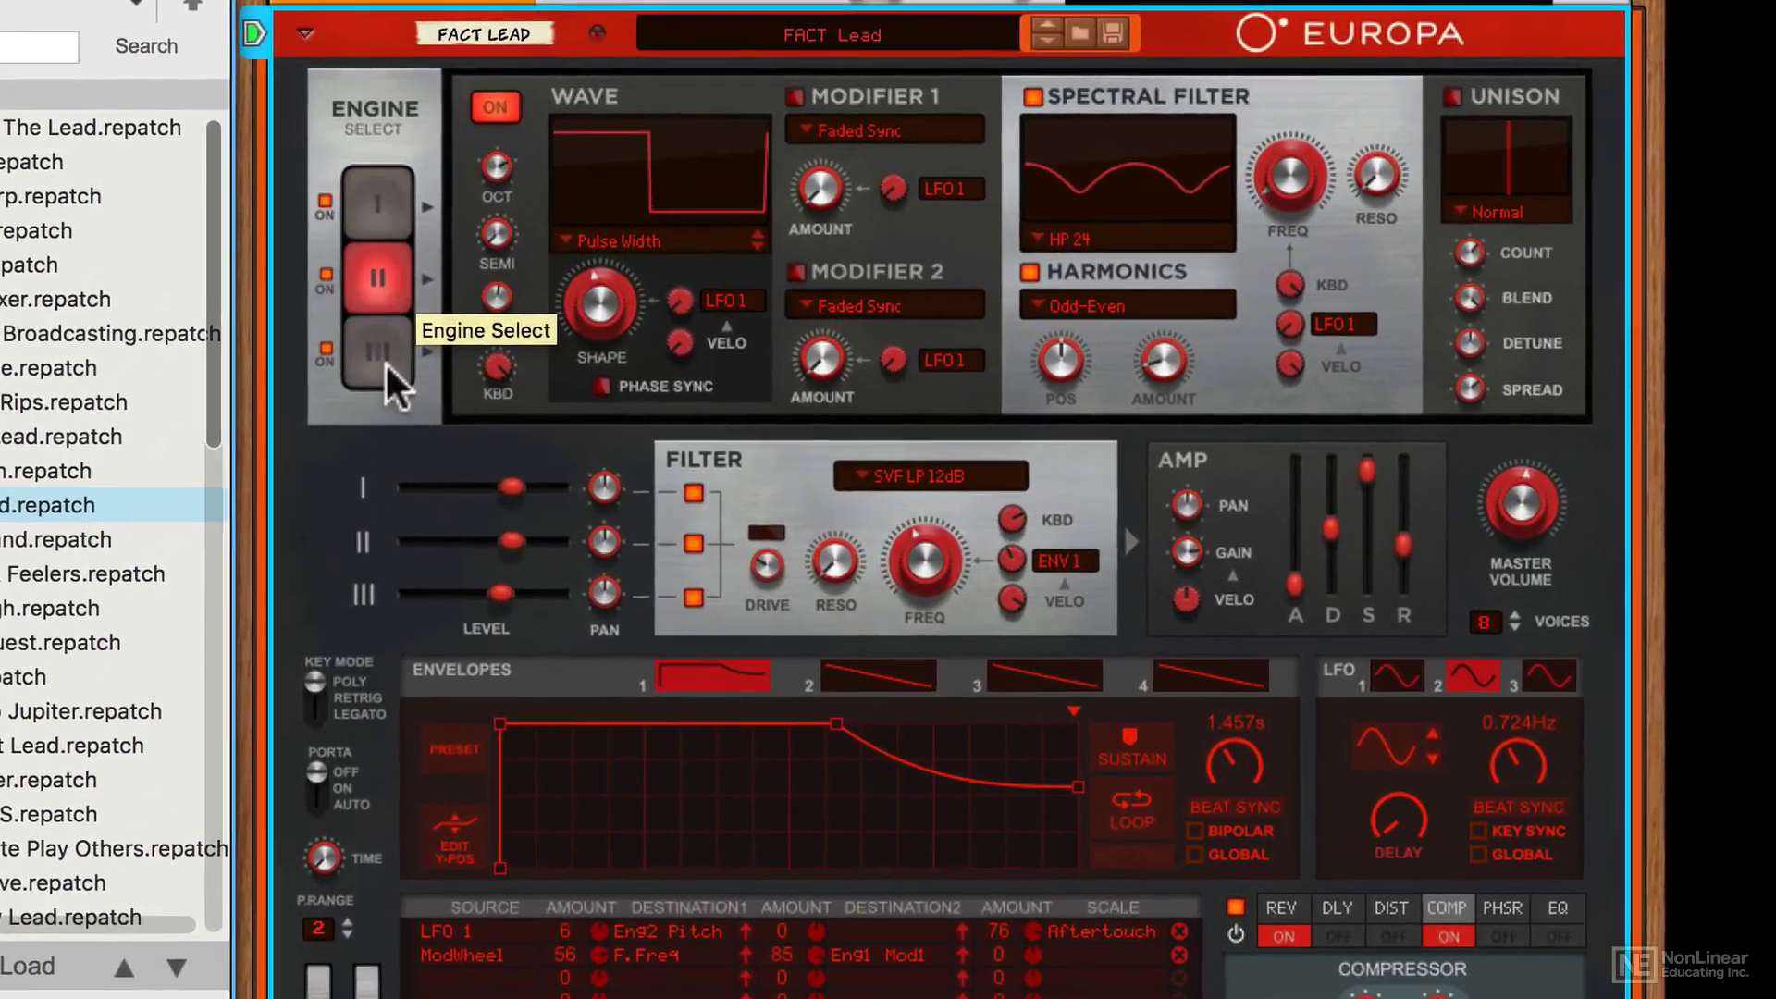
pyautogui.click(382, 351)
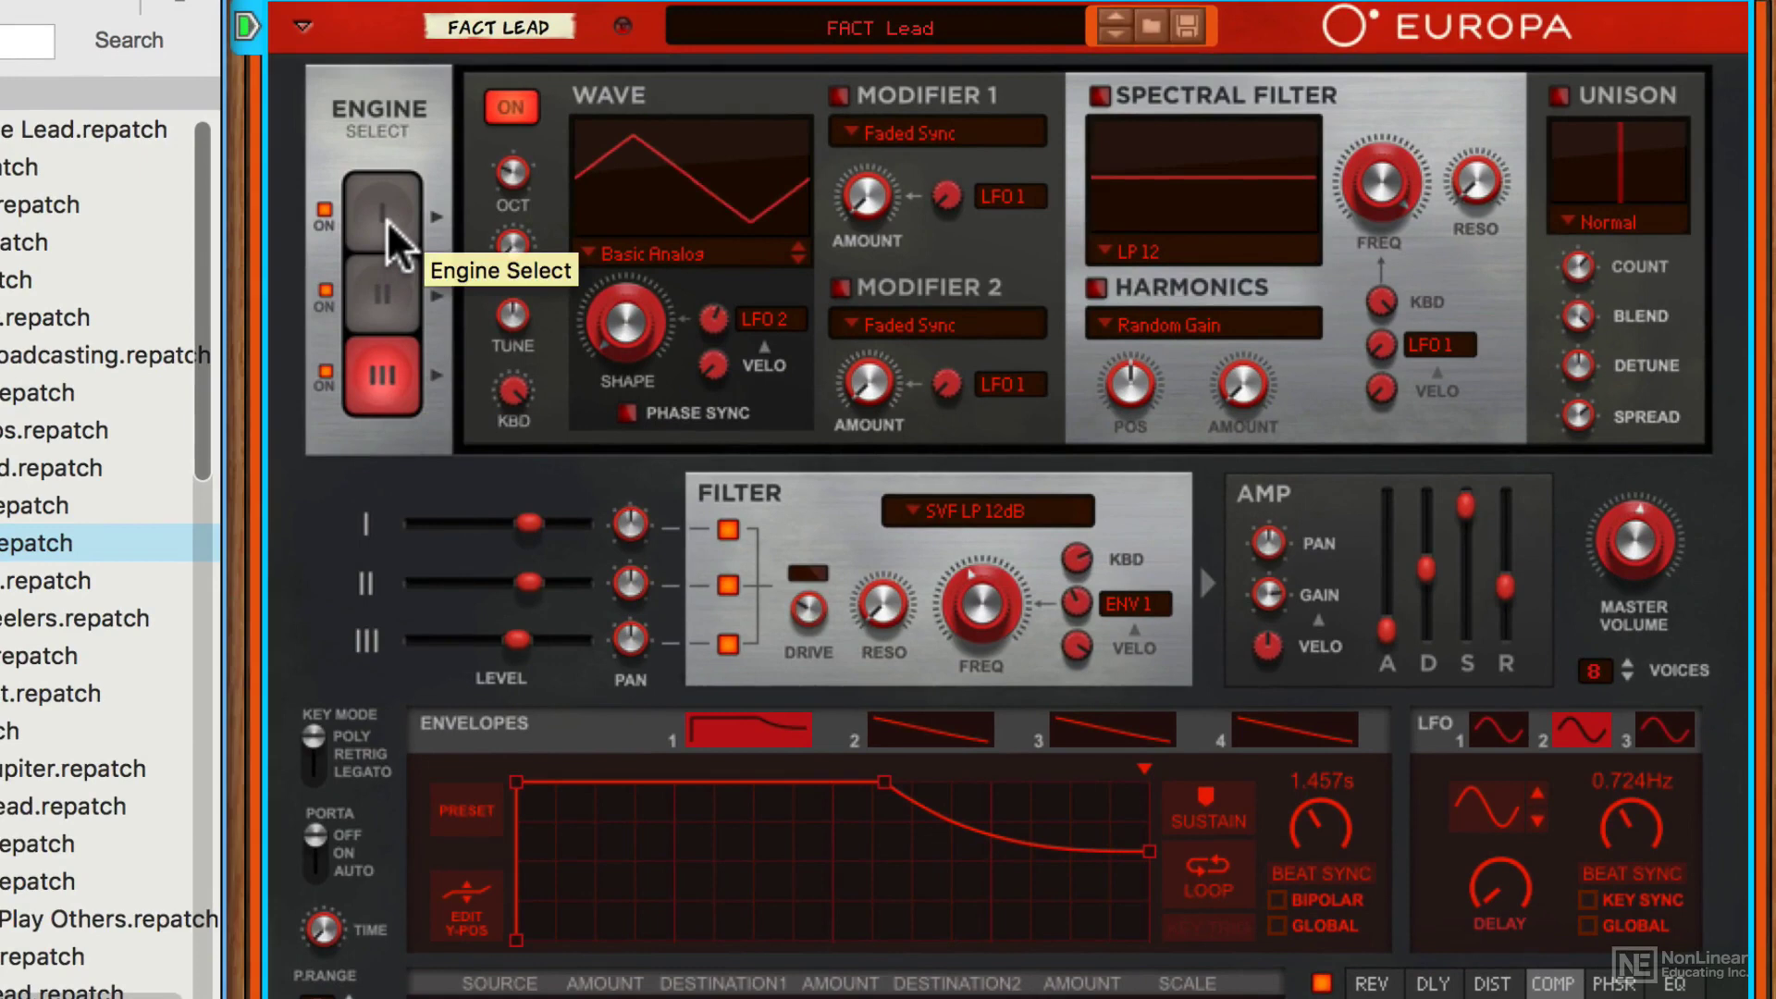
pyautogui.click(385, 218)
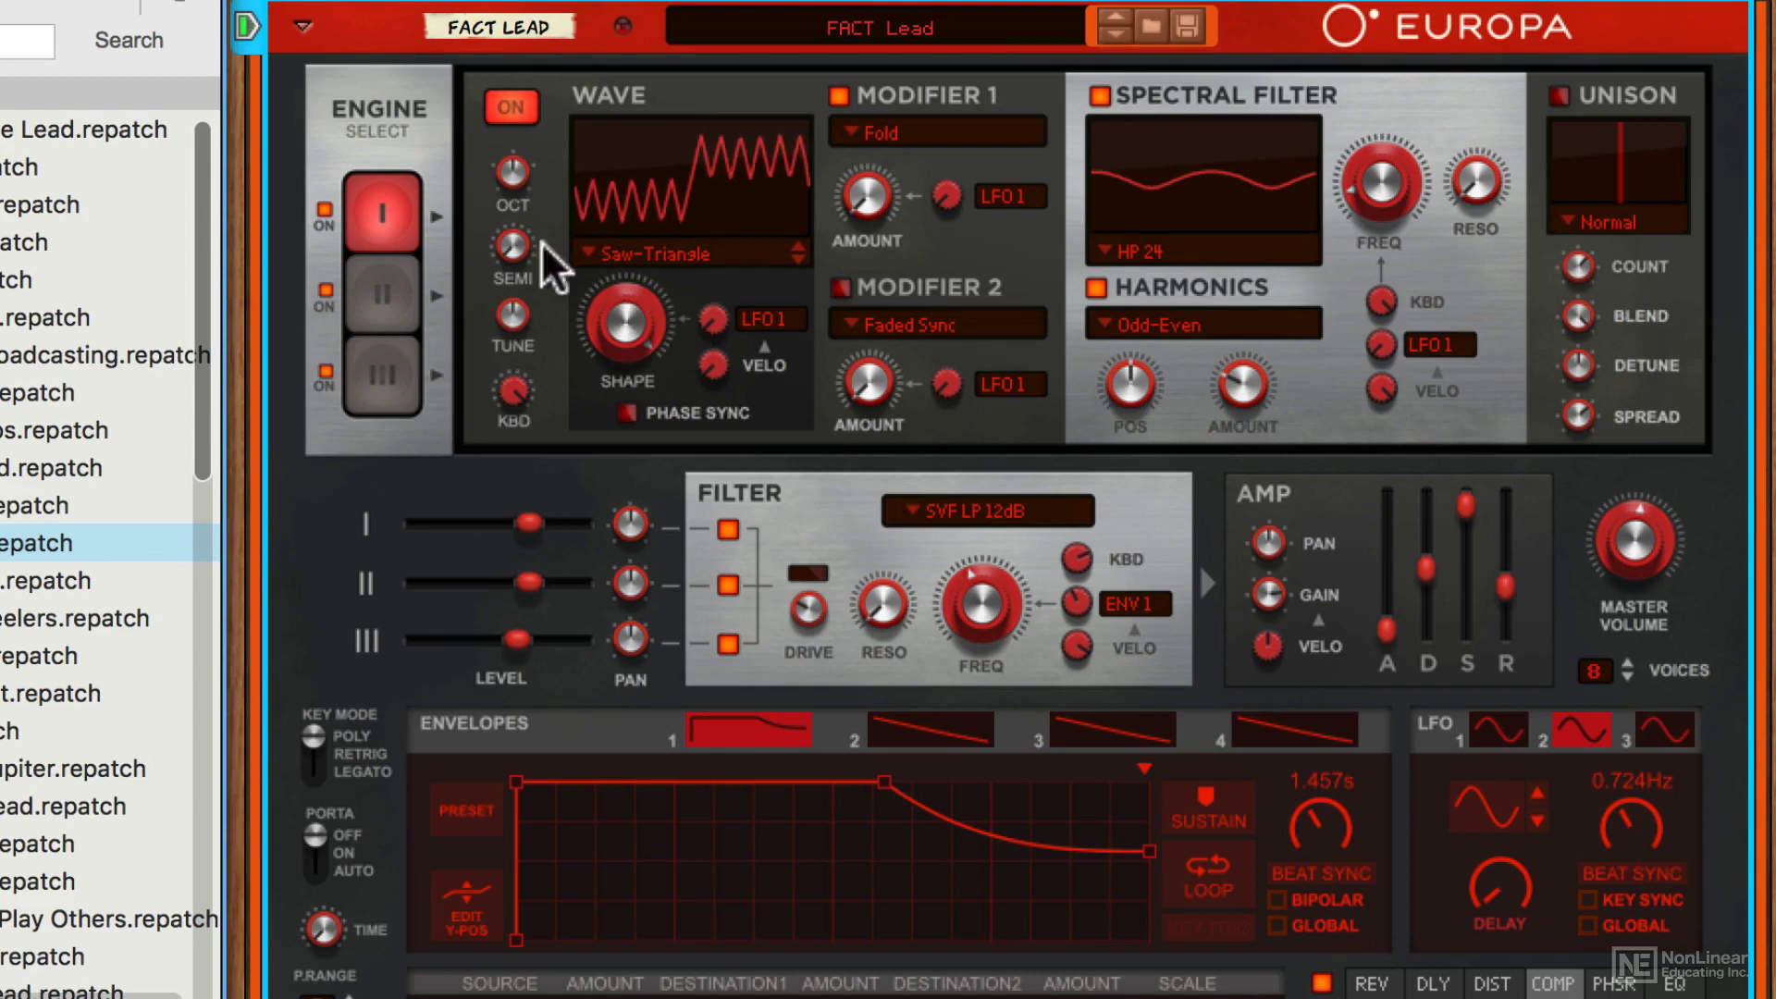
# - Compare the Engine I, II and III panels, then restore Engine 1's level to 8.8 dB
pyautogui.click(404, 306)
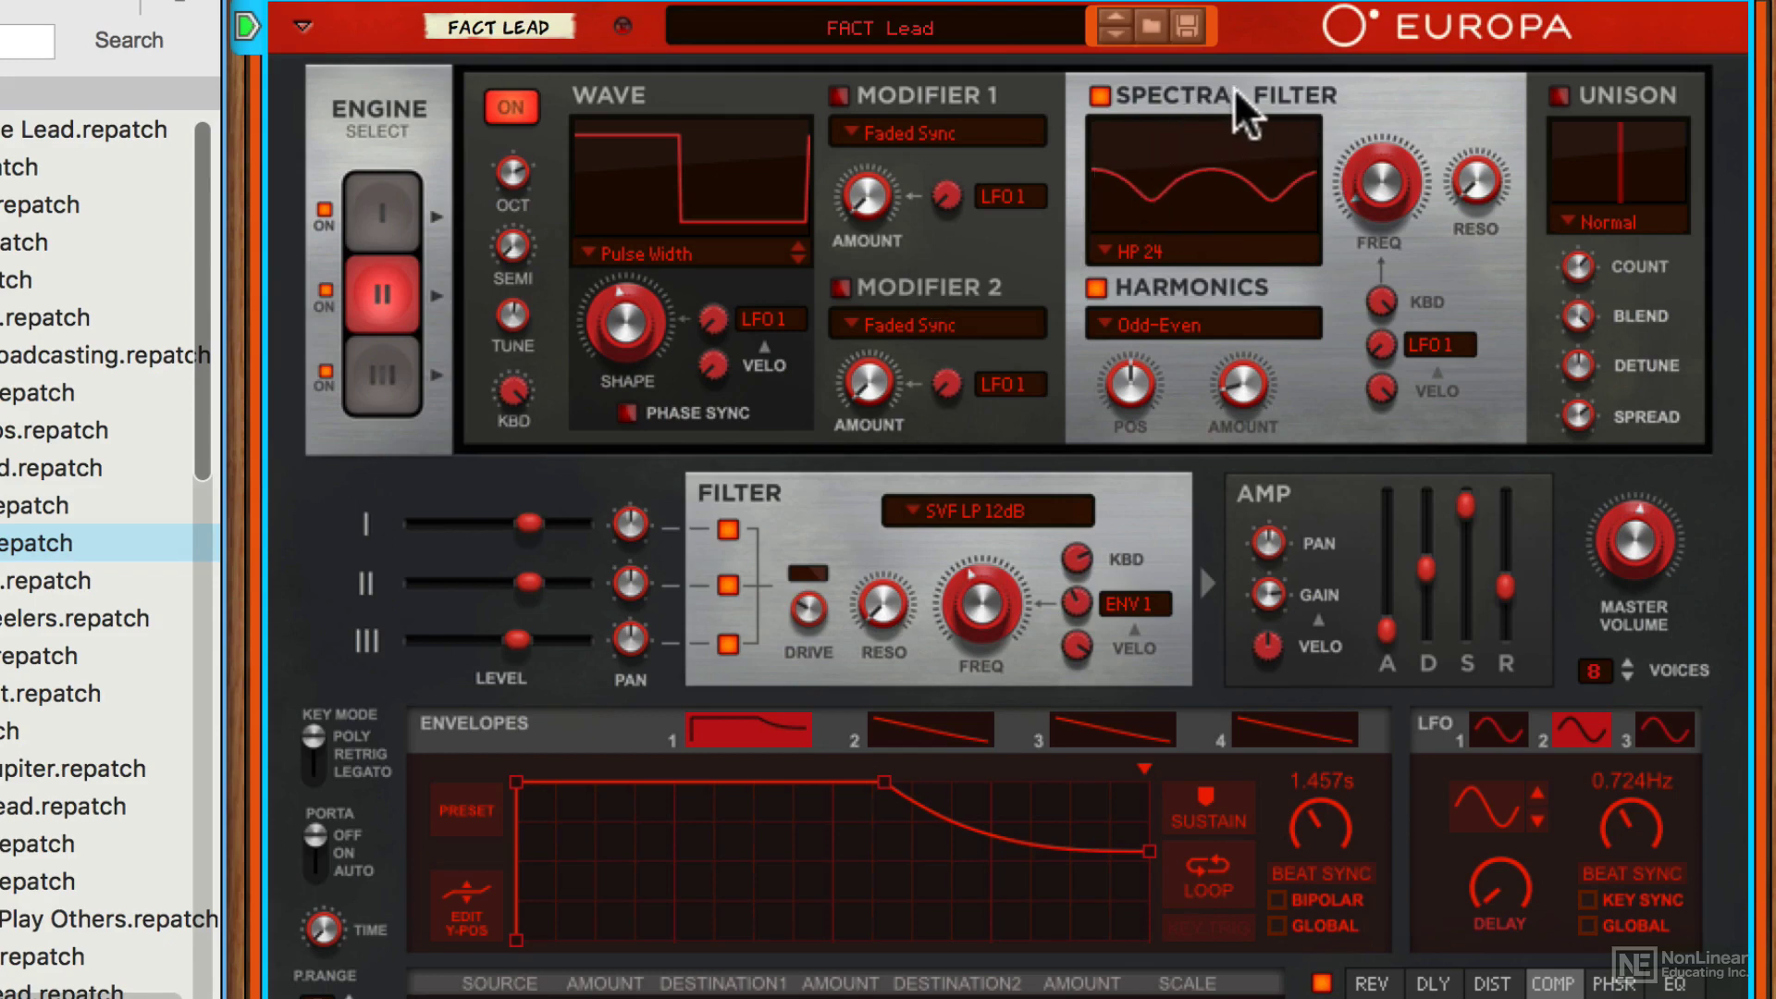
pyautogui.click(377, 211)
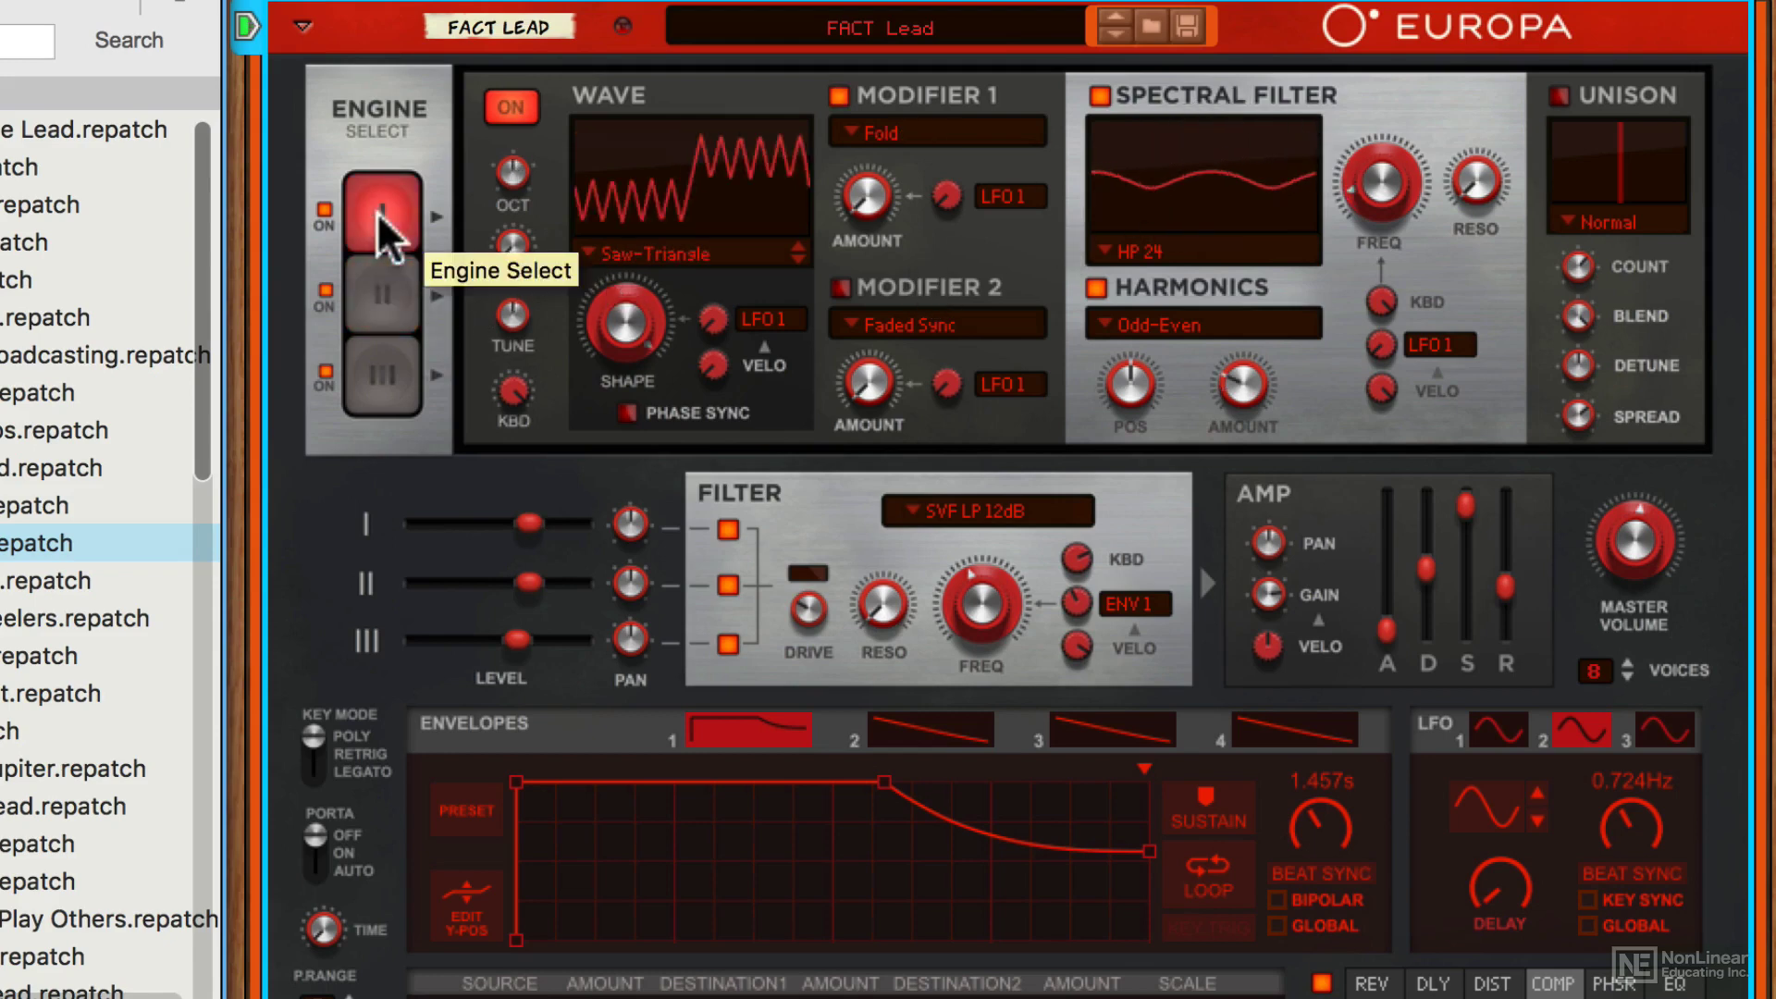
pyautogui.click(393, 371)
pyautogui.click(392, 298)
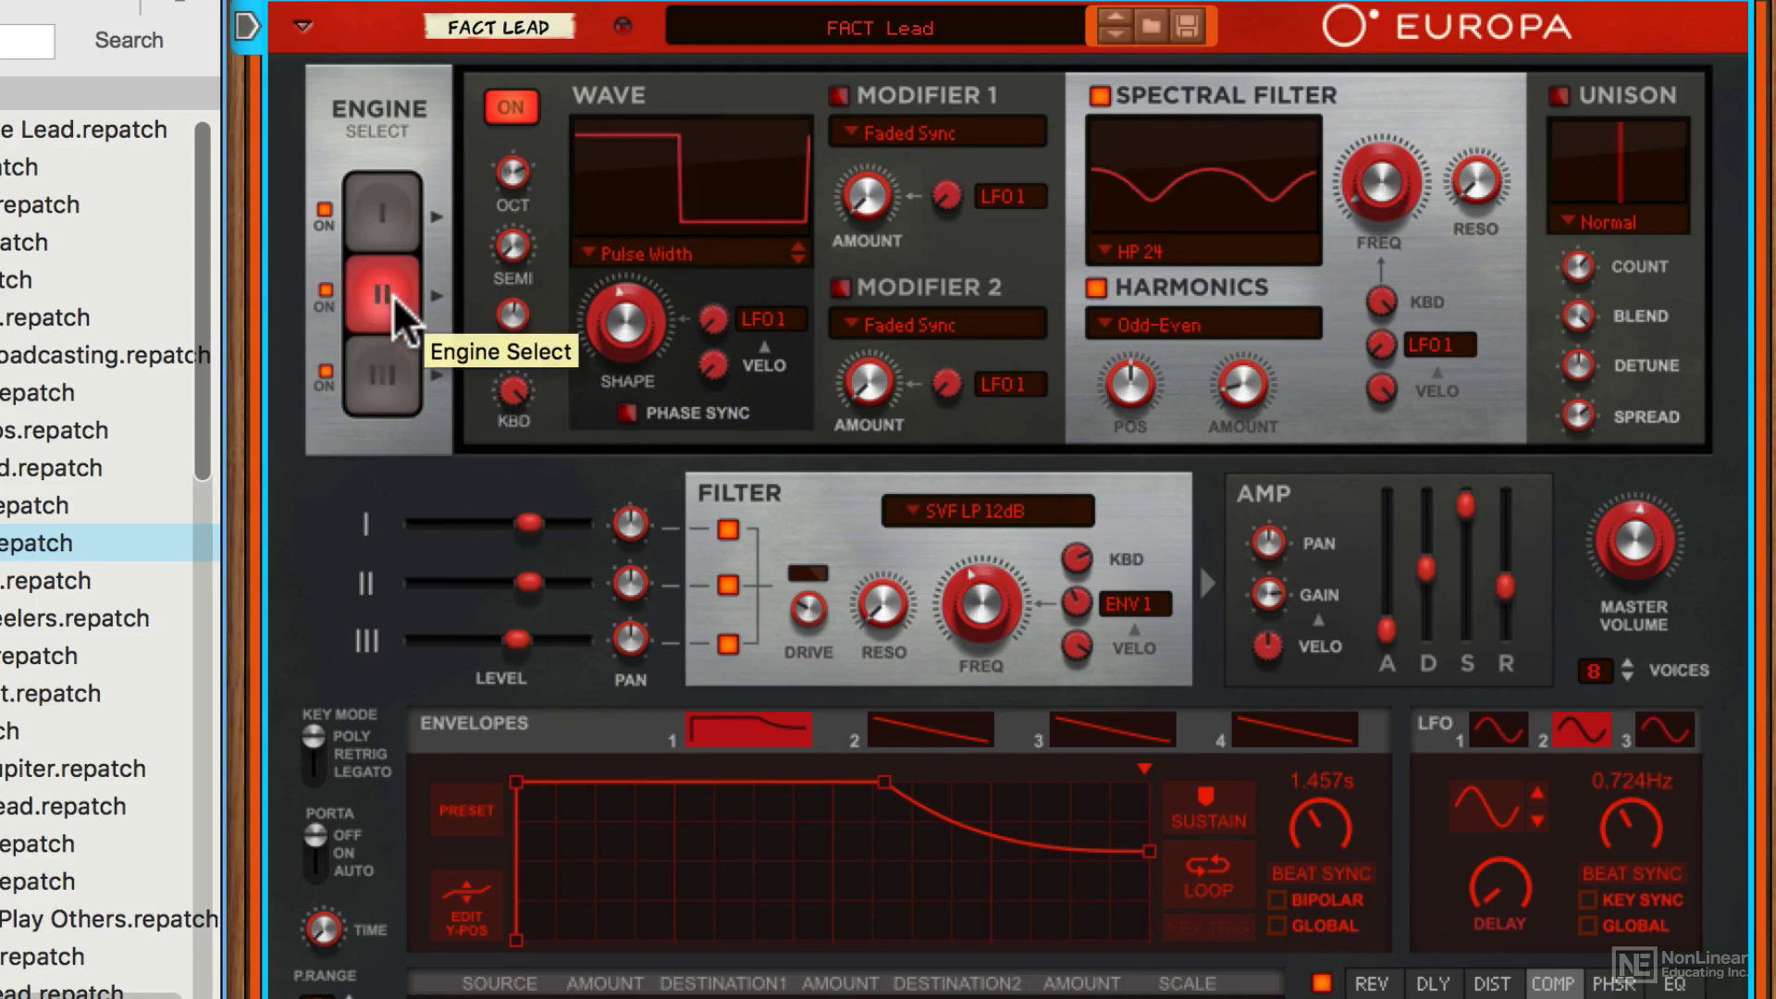
pyautogui.click(396, 211)
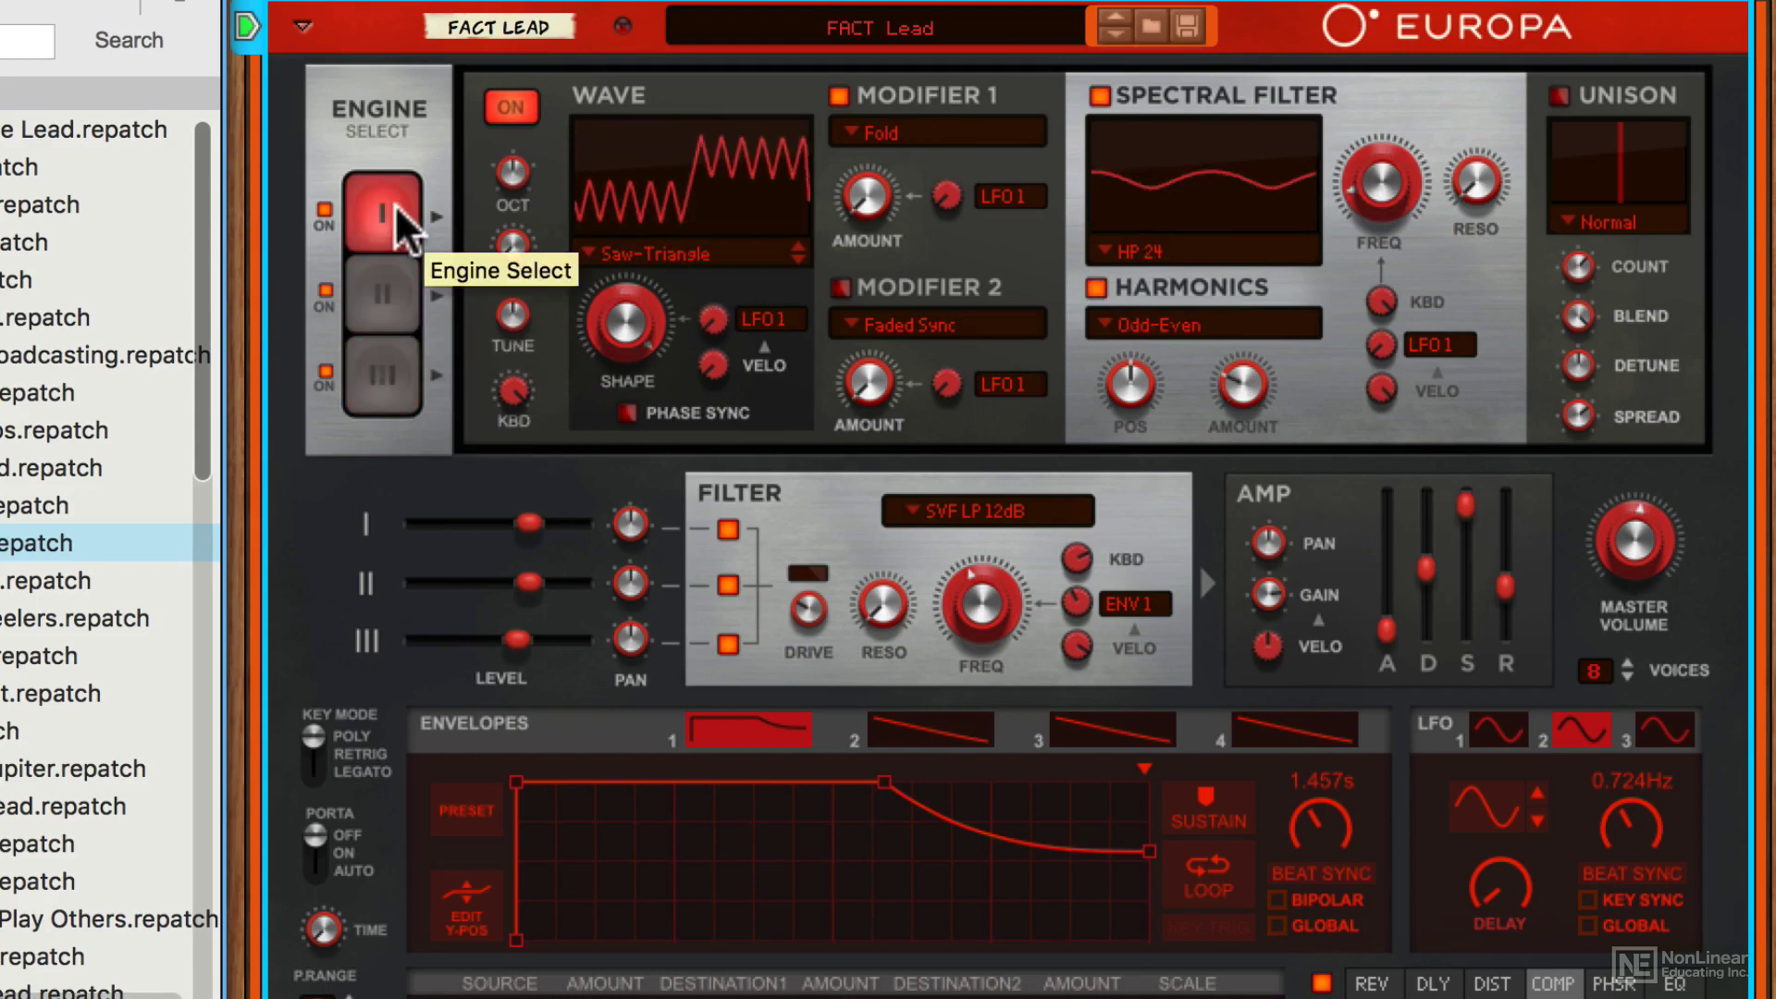
pyautogui.click(389, 289)
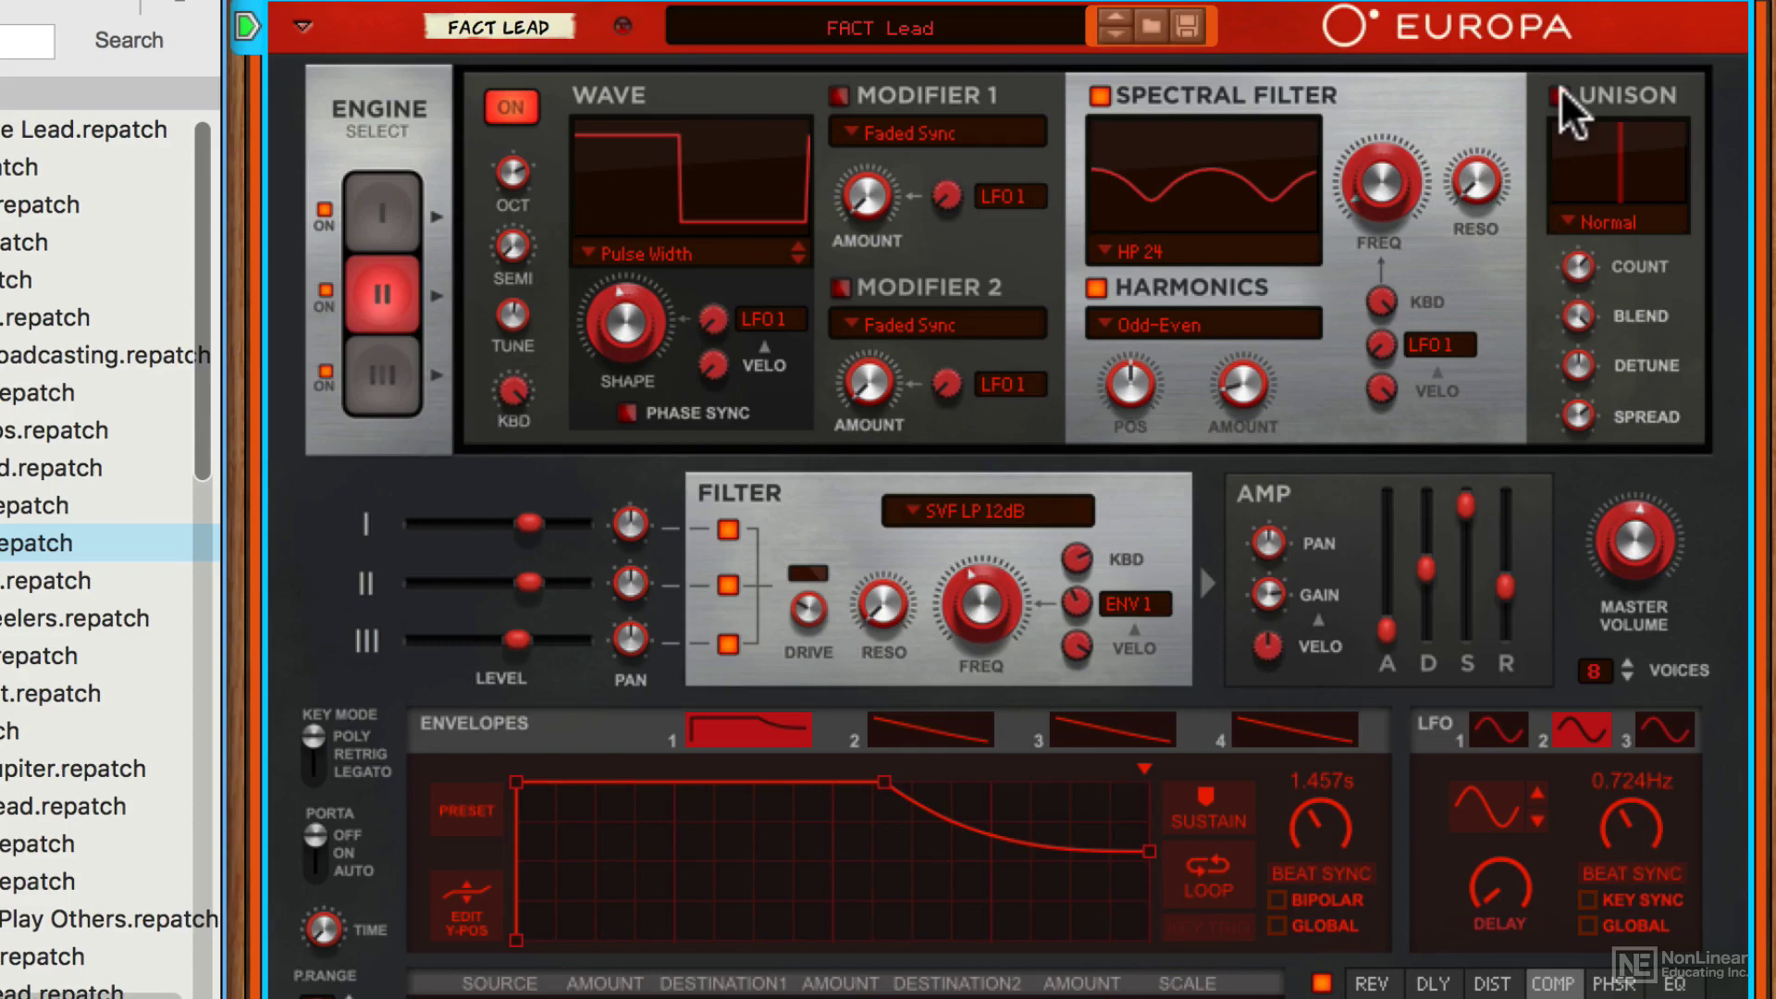
pyautogui.click(392, 212)
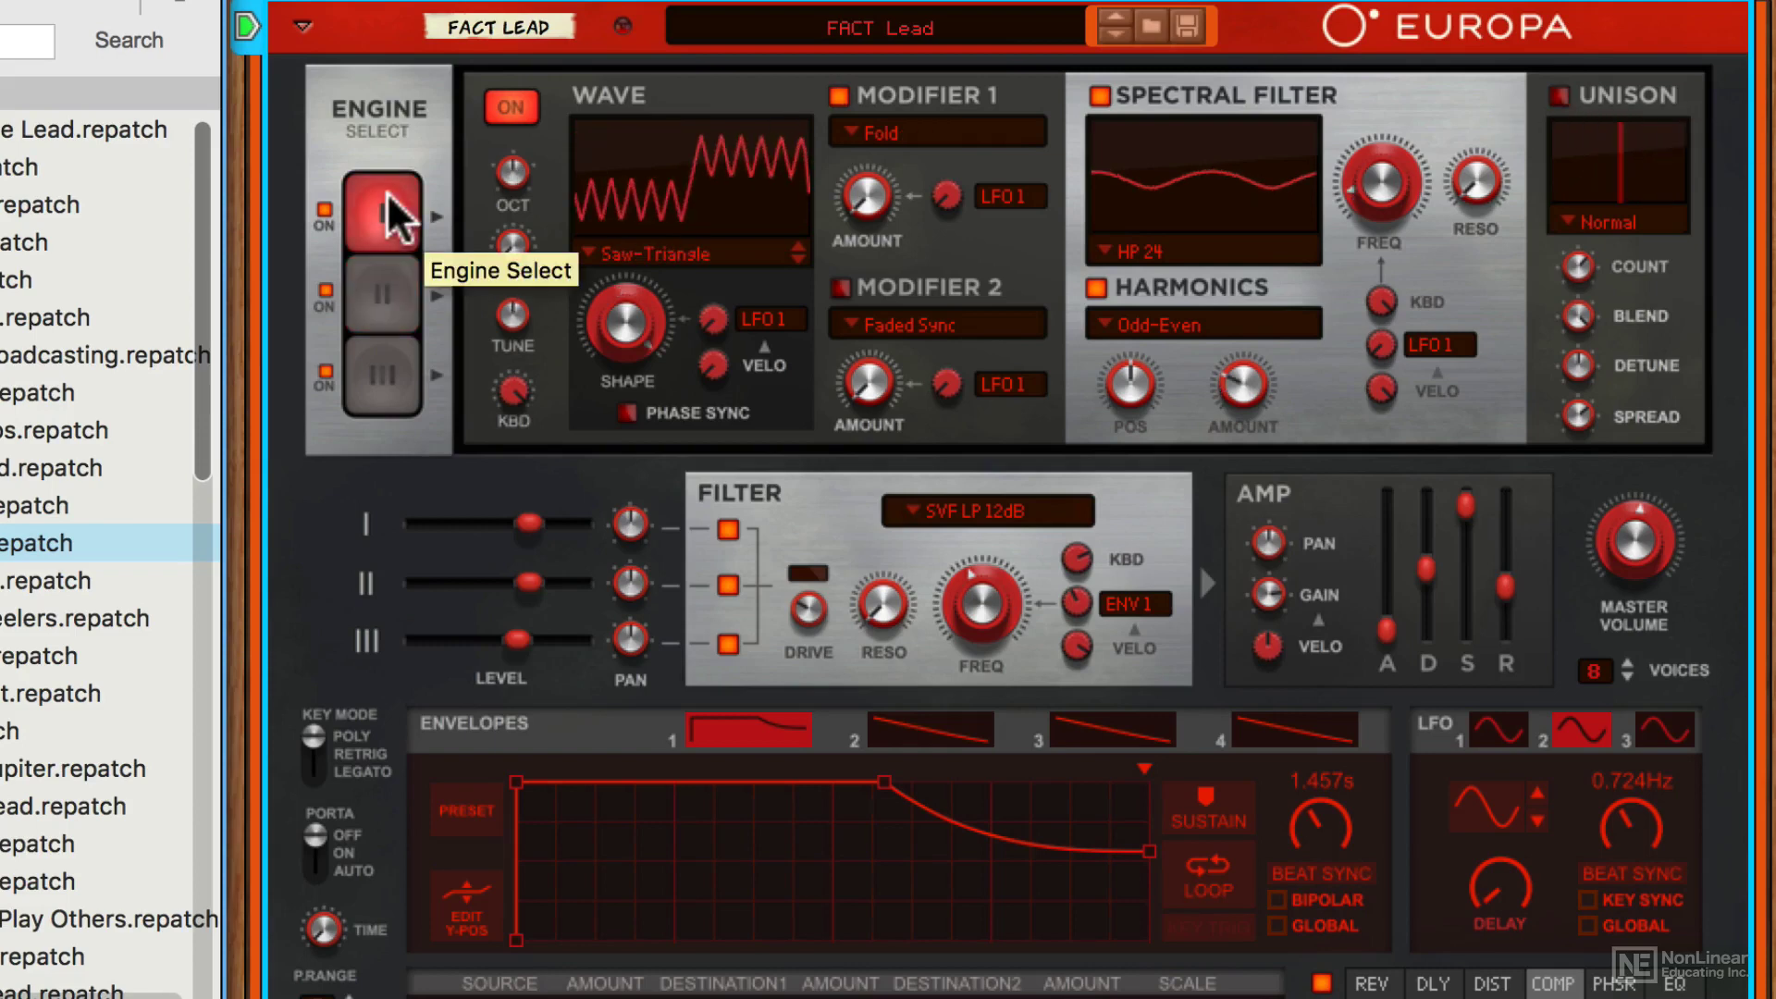
pyautogui.click(384, 294)
pyautogui.click(397, 387)
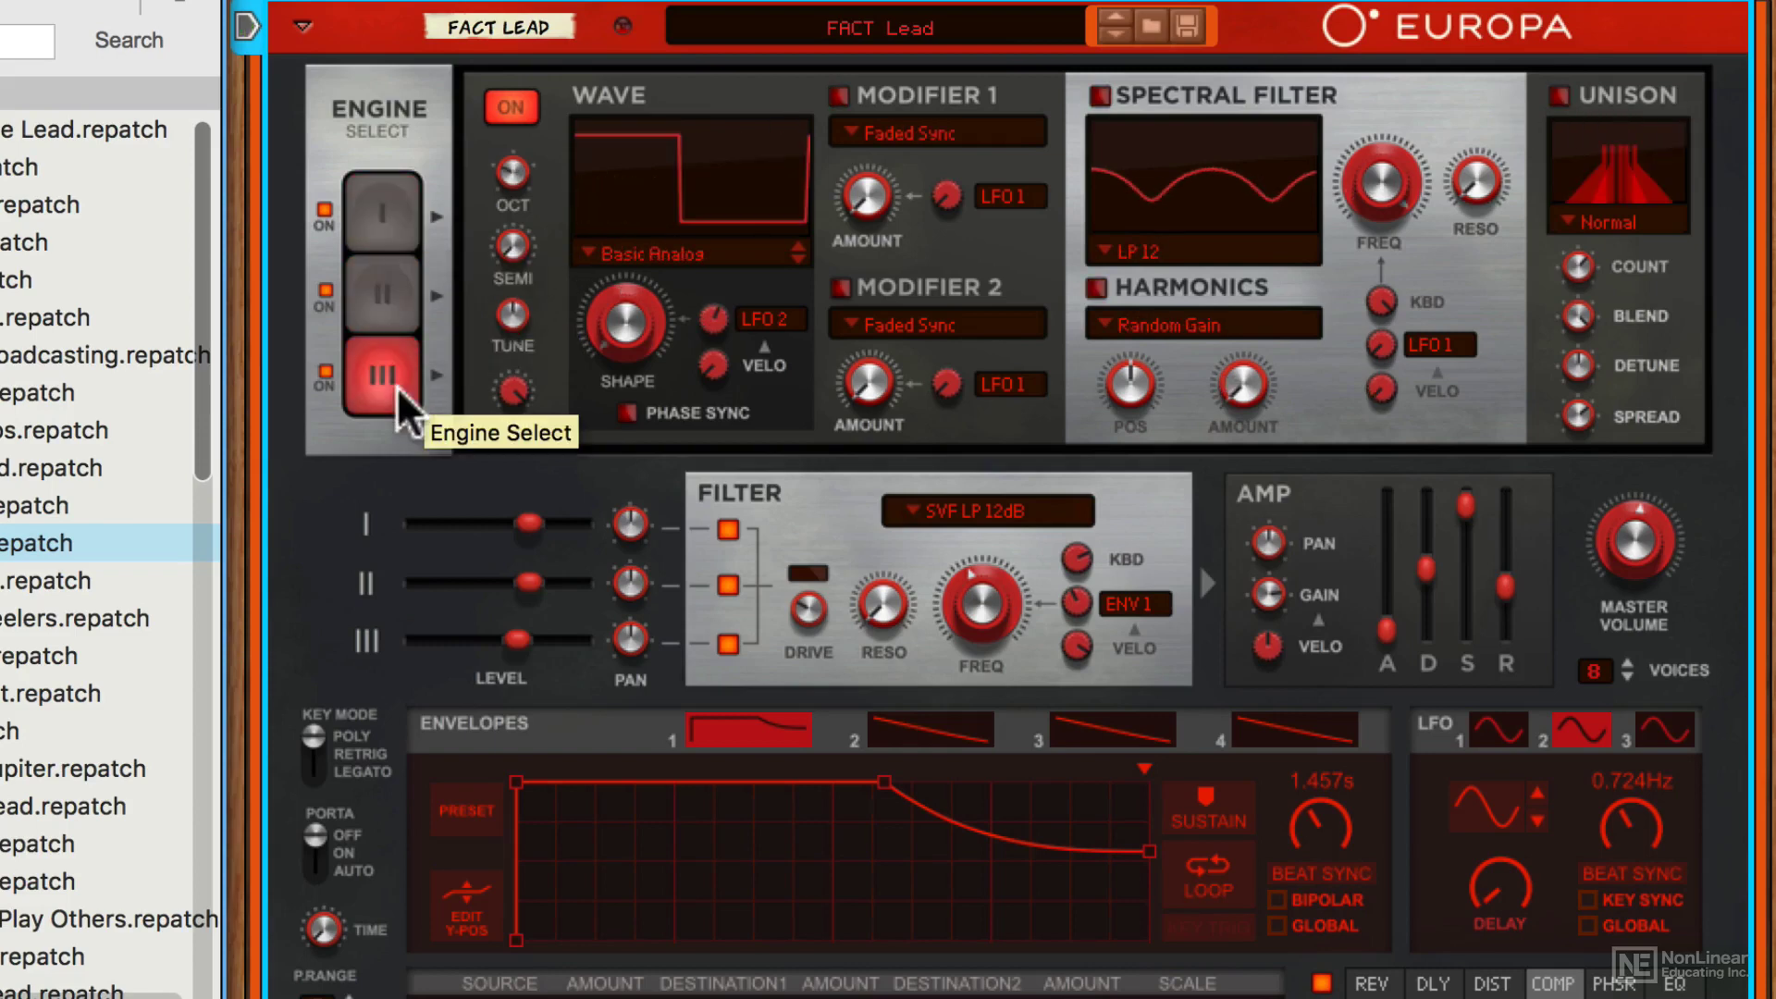
pyautogui.click(390, 288)
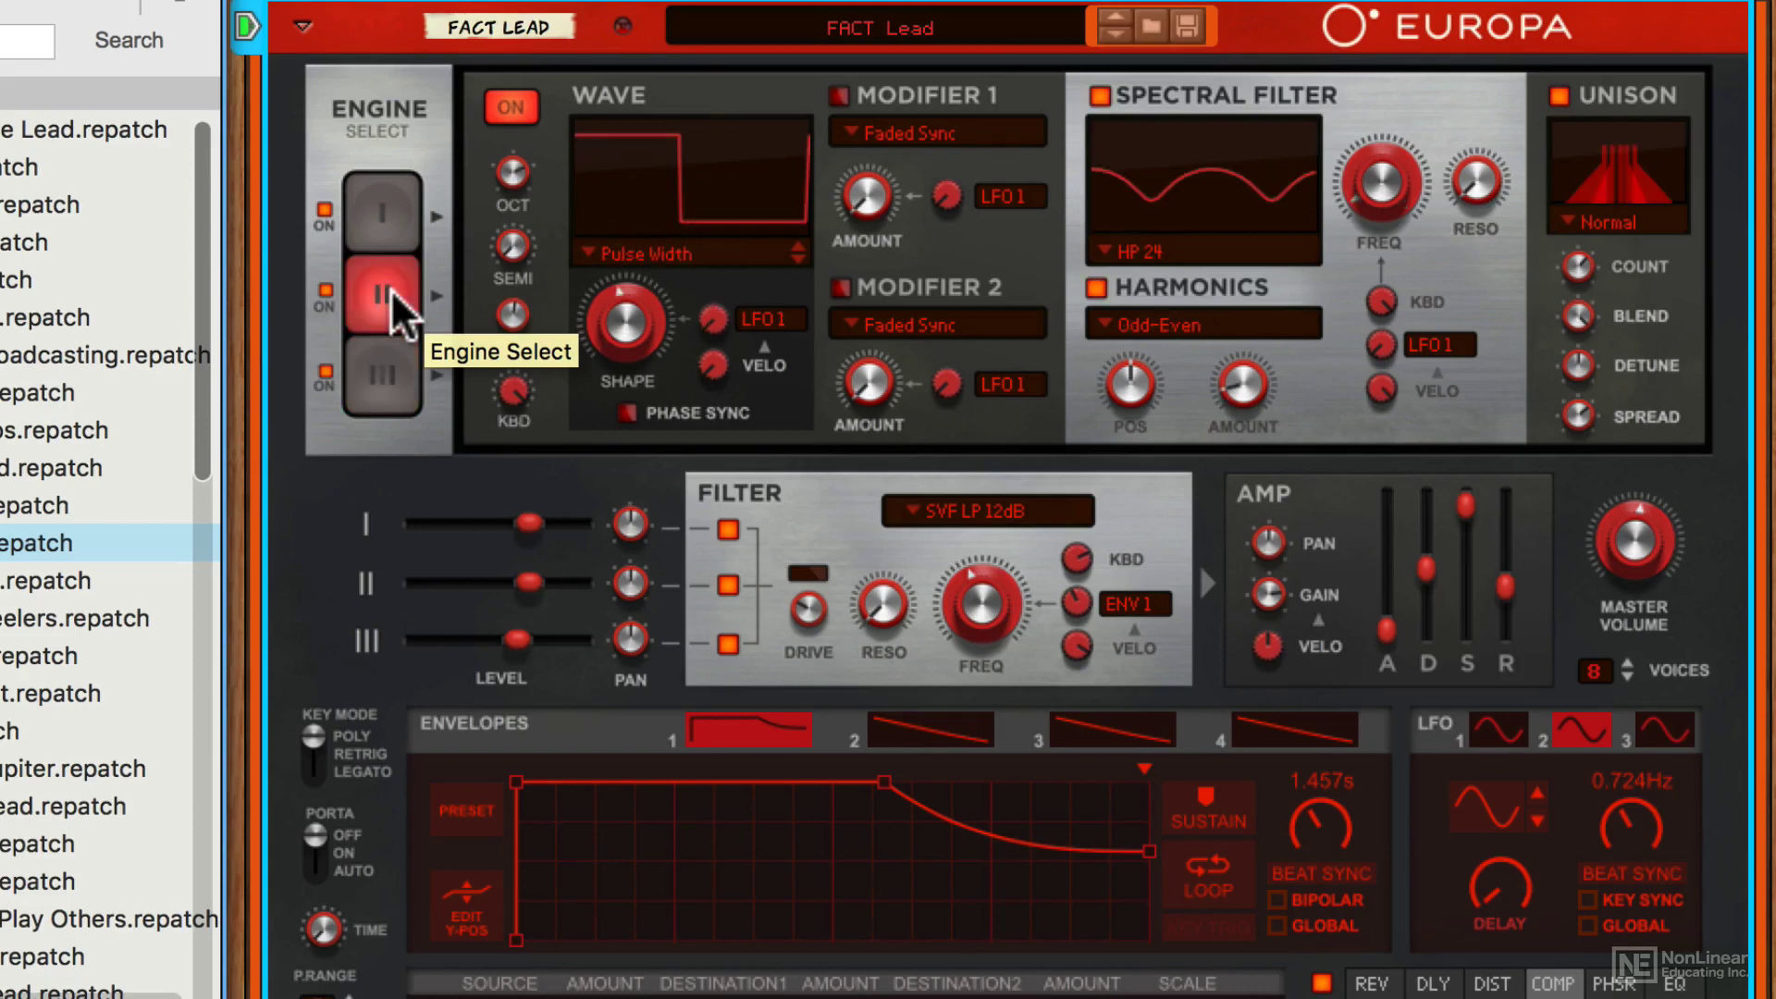
pyautogui.click(392, 204)
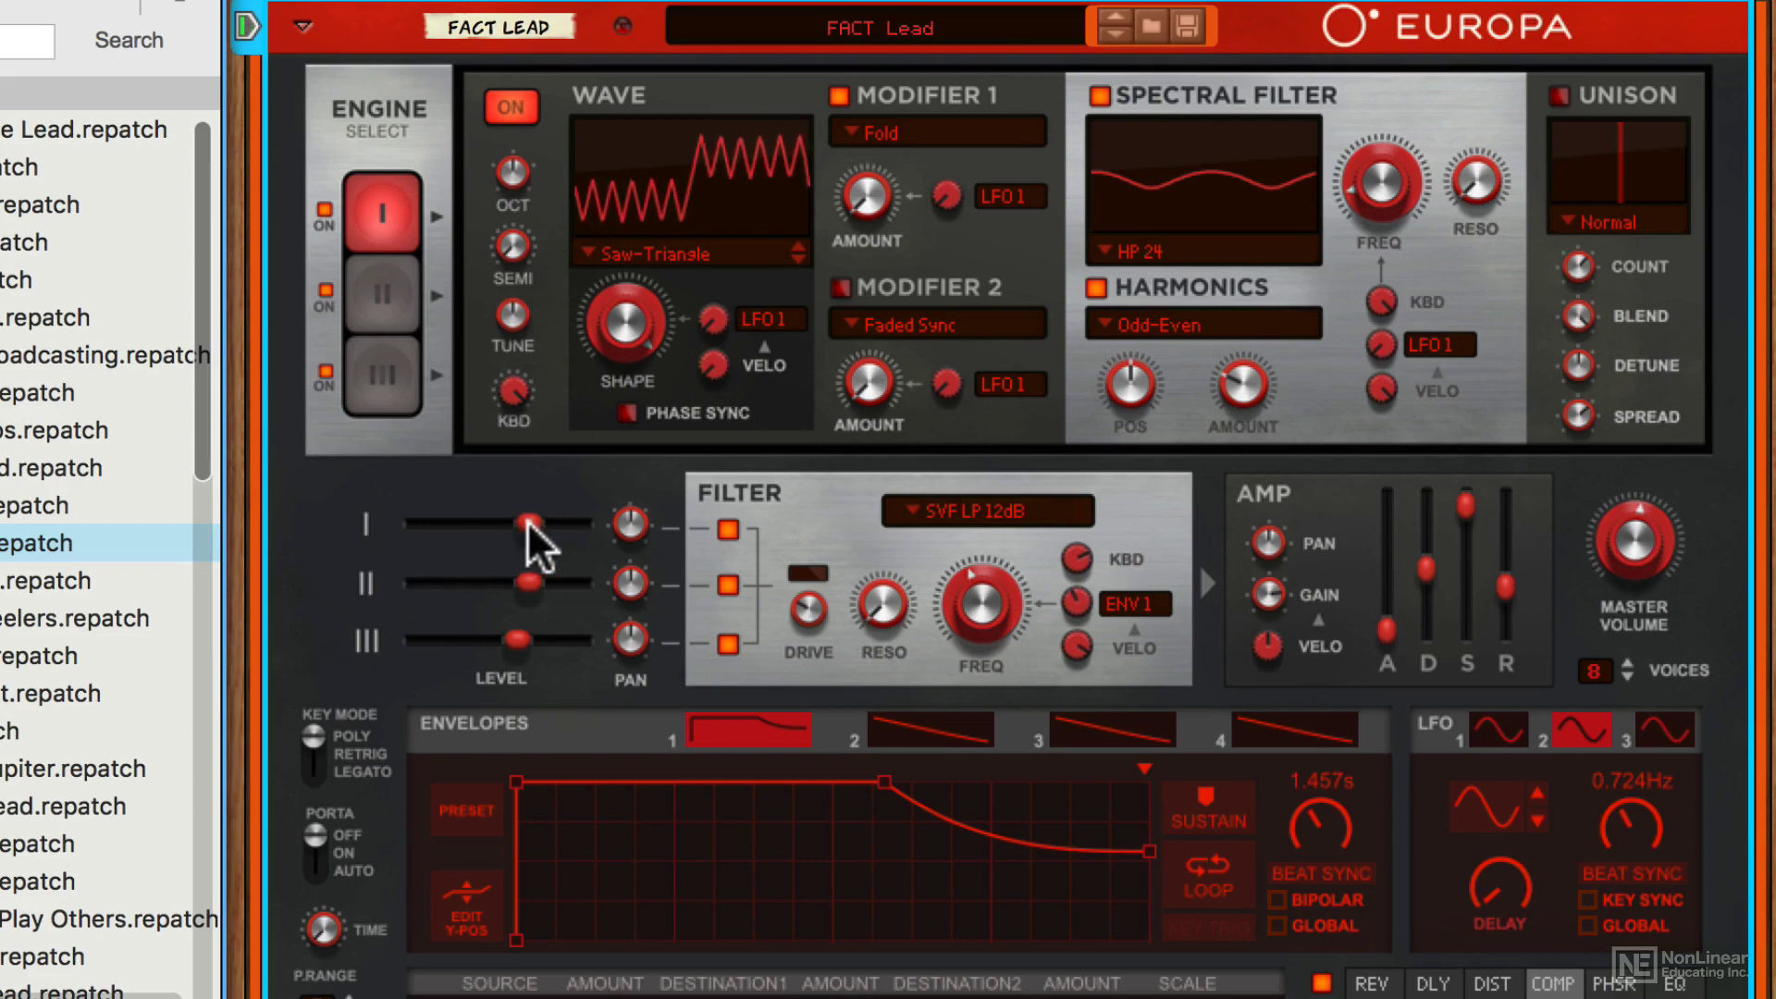
pyautogui.moveTo(524, 521)
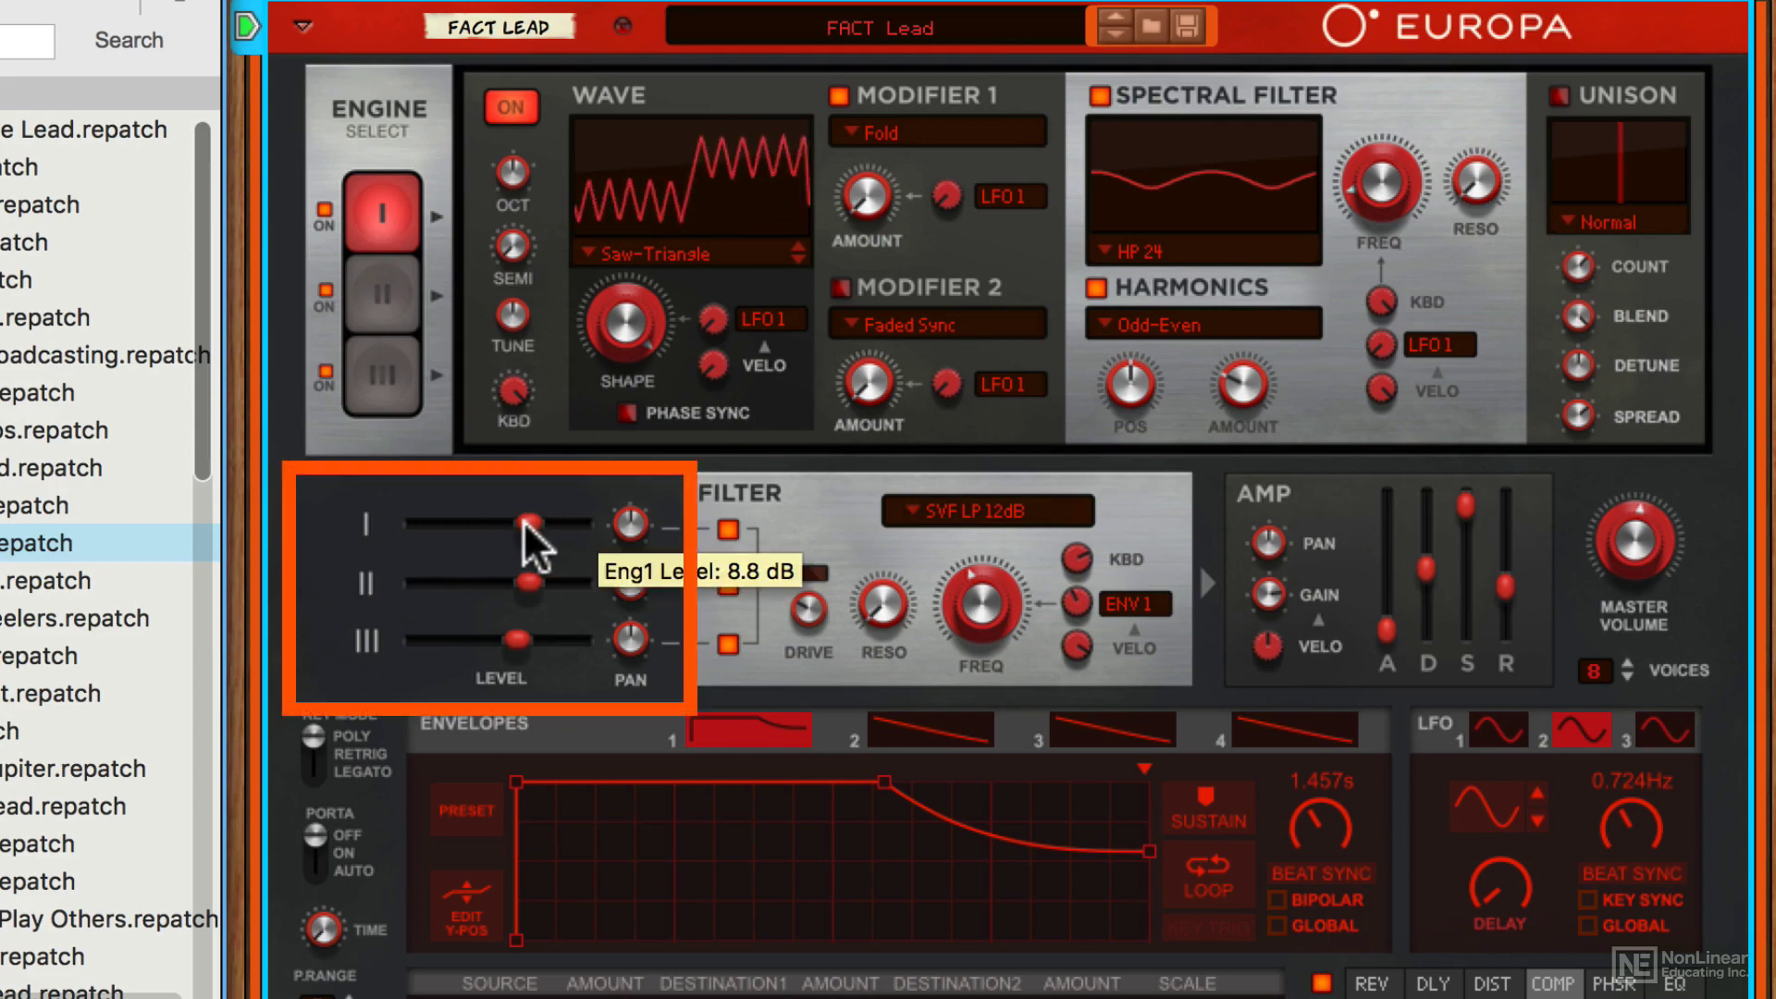
pyautogui.moveTo(523, 521)
pyautogui.mouseDown()
pyautogui.moveTo(482, 520)
pyautogui.moveTo(527, 521)
pyautogui.mouseUp()
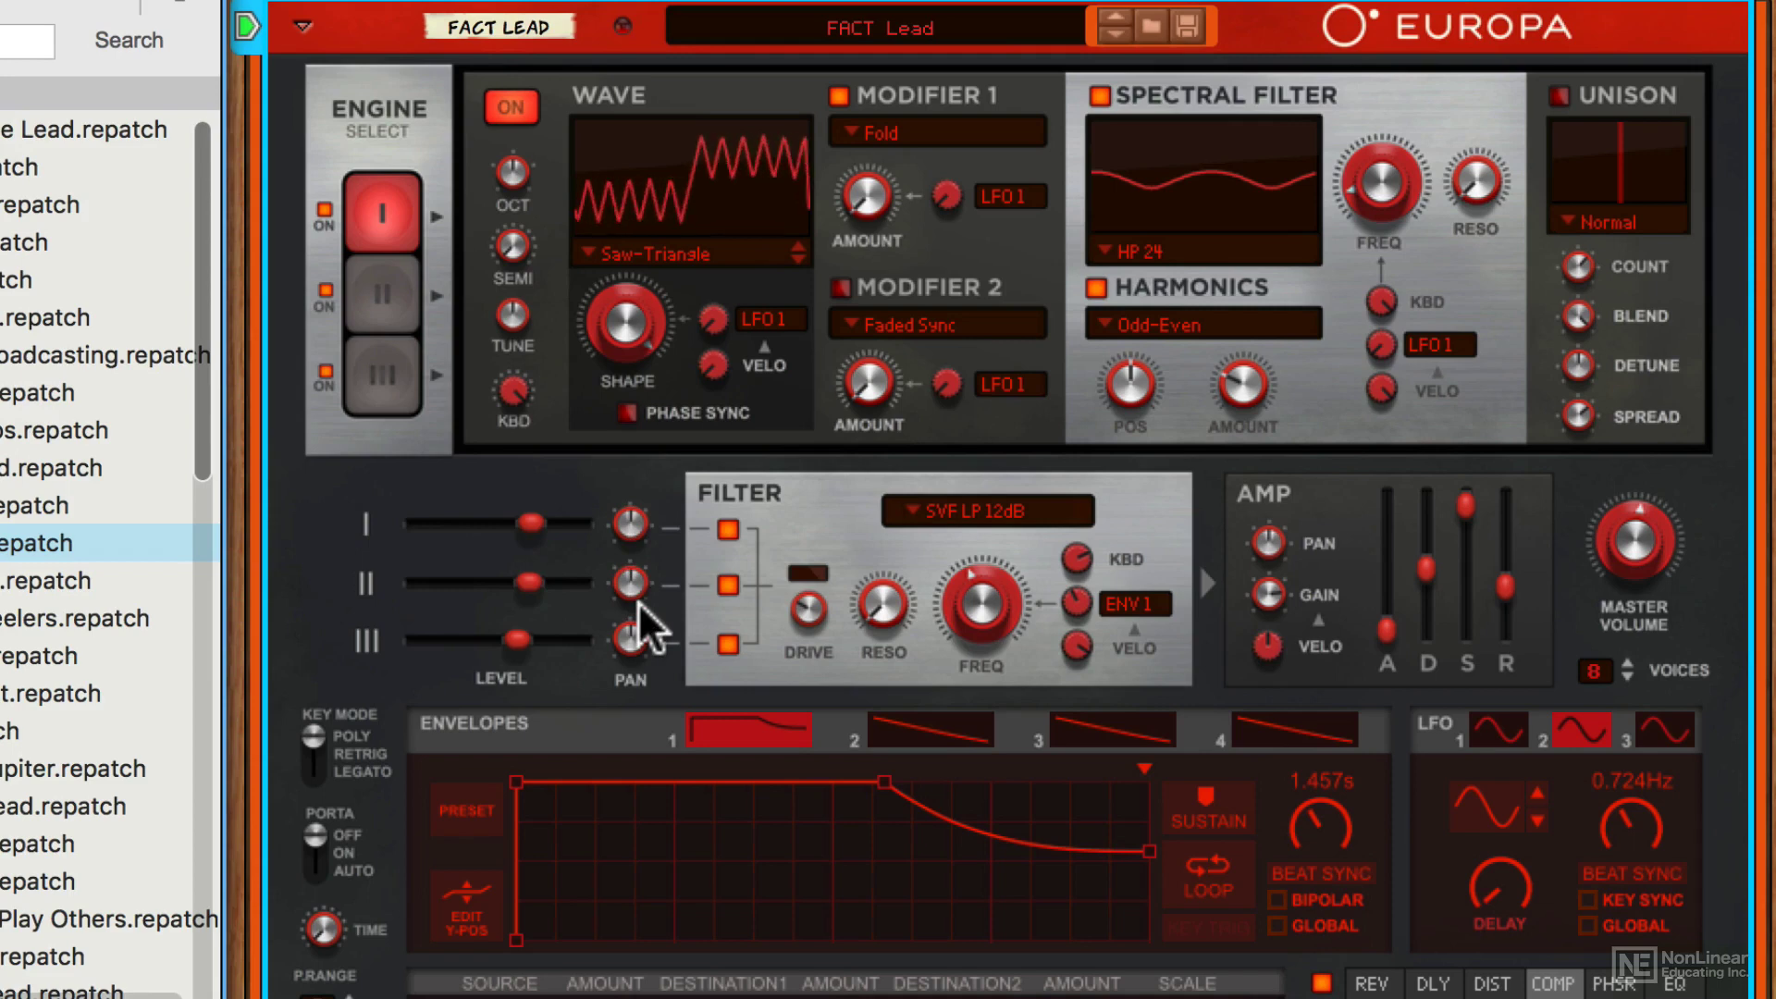
# - Keep the SVF LP 12dB filter type and lower the filter cutoff frequency
pyautogui.moveTo(641, 603)
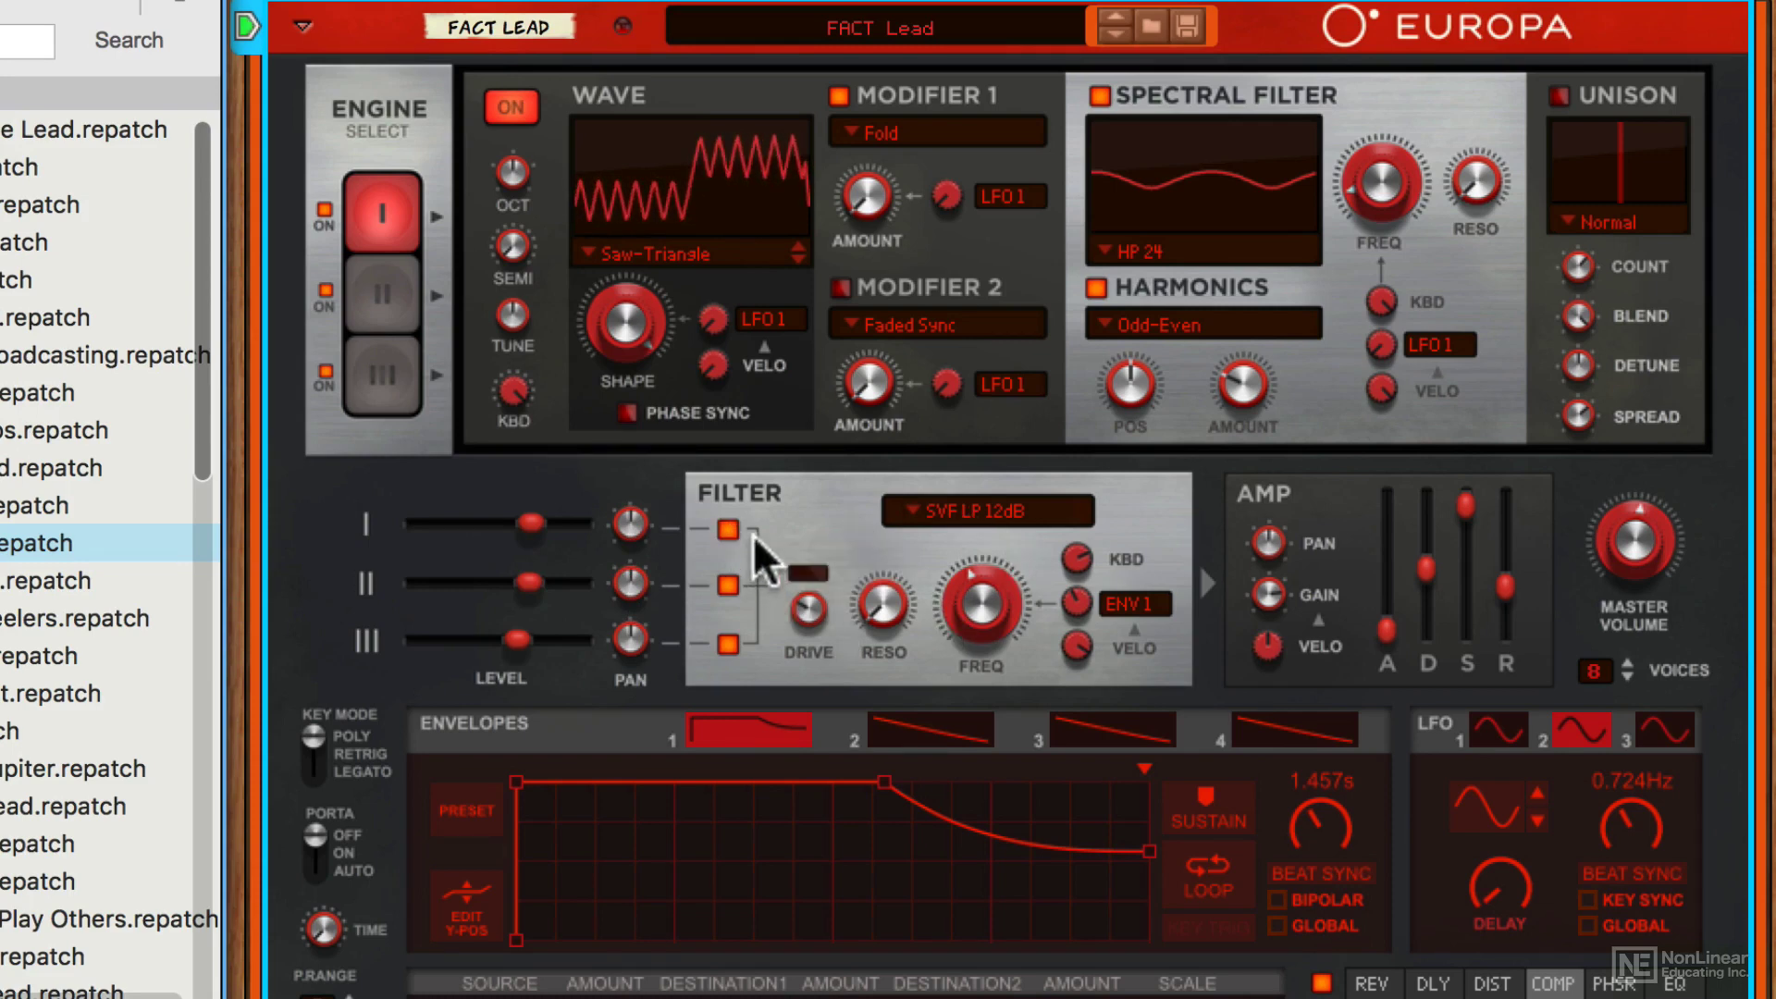
pyautogui.click(965, 512)
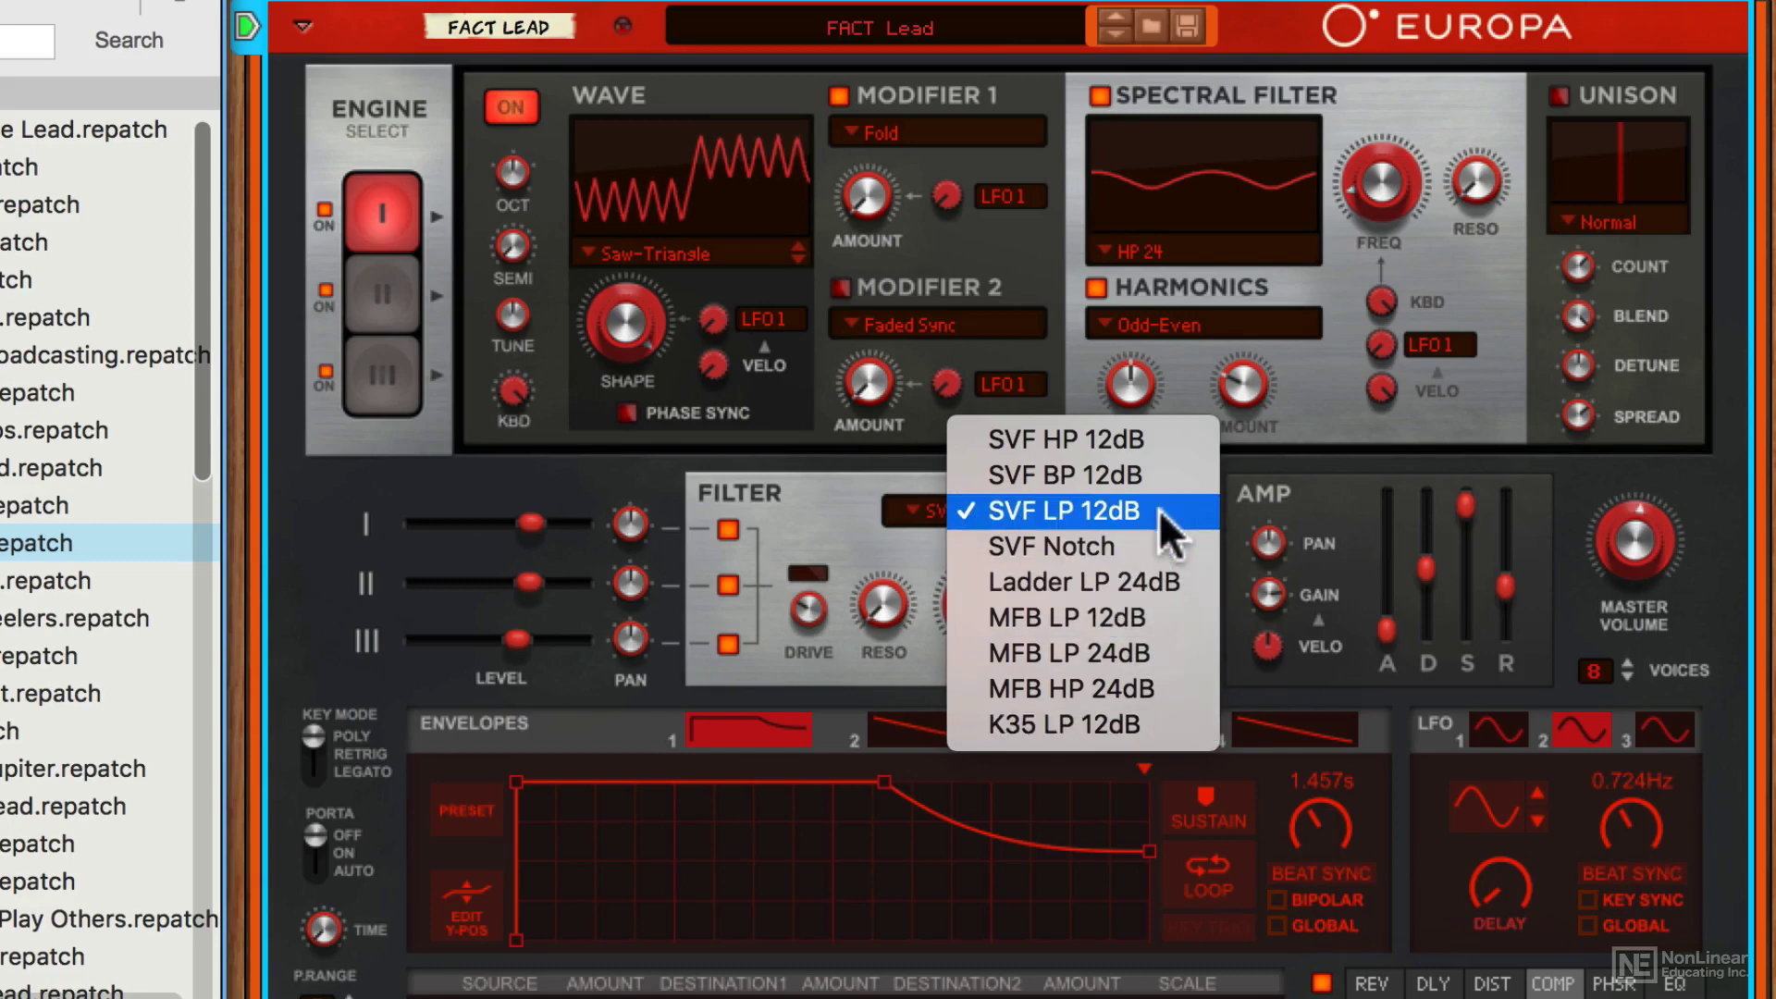
pyautogui.click(880, 587)
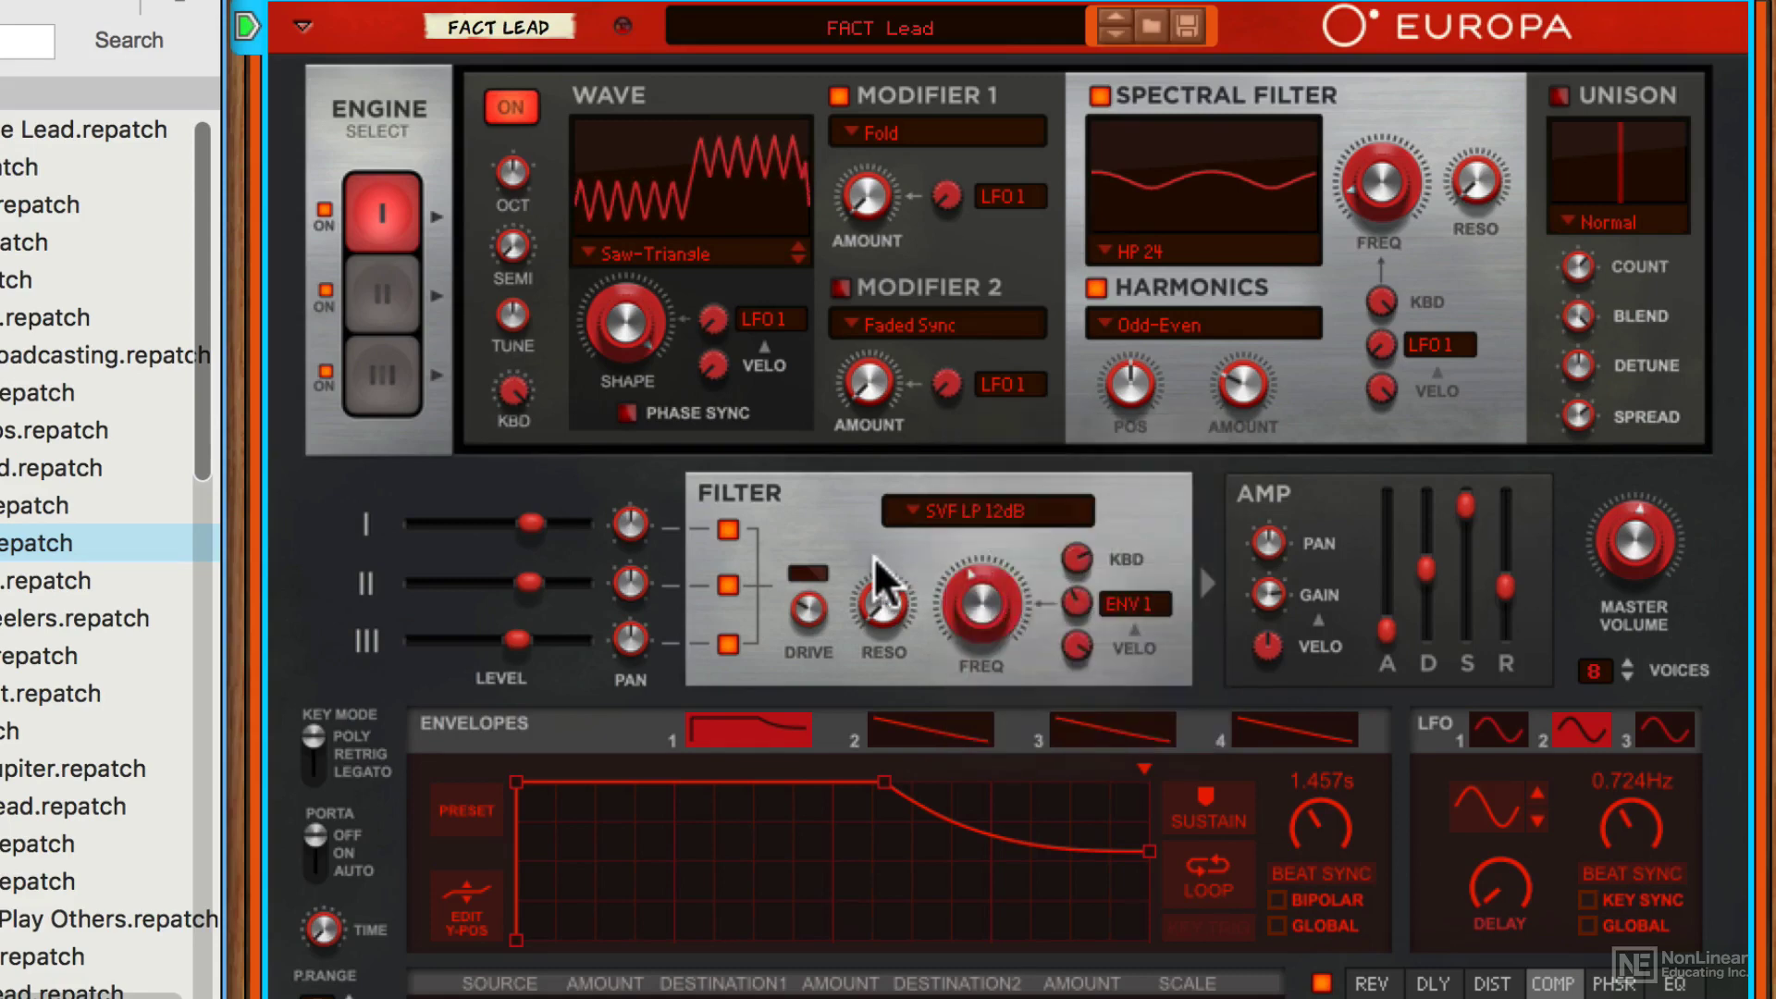
pyautogui.moveTo(1007, 586)
pyautogui.mouseDown()
pyautogui.moveTo(984, 606)
pyautogui.moveTo(1014, 614)
pyautogui.moveTo(971, 624)
pyautogui.moveTo(975, 563)
pyautogui.moveTo(977, 603)
pyautogui.mouseUp()
pyautogui.moveTo(1604, 678)
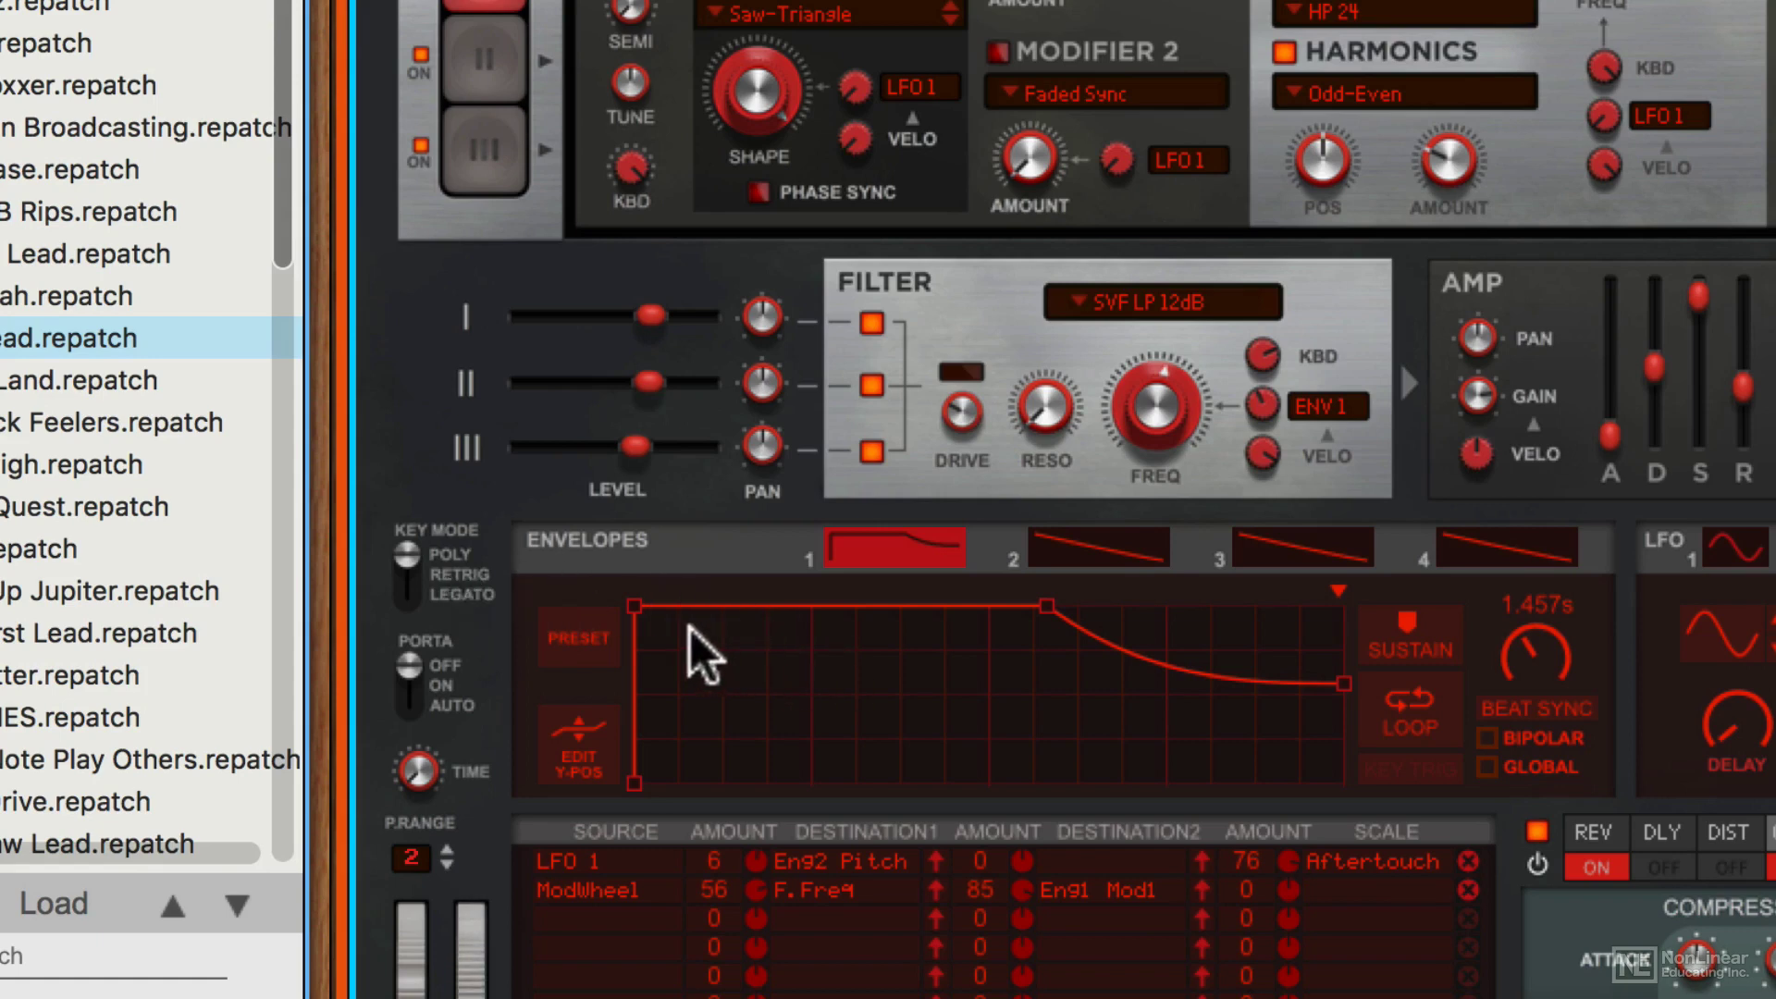
# - Drag Envelope 1's attack point right so it rises slowly in two stages
pyautogui.moveTo(635, 605); pyautogui.dragTo(911, 677)
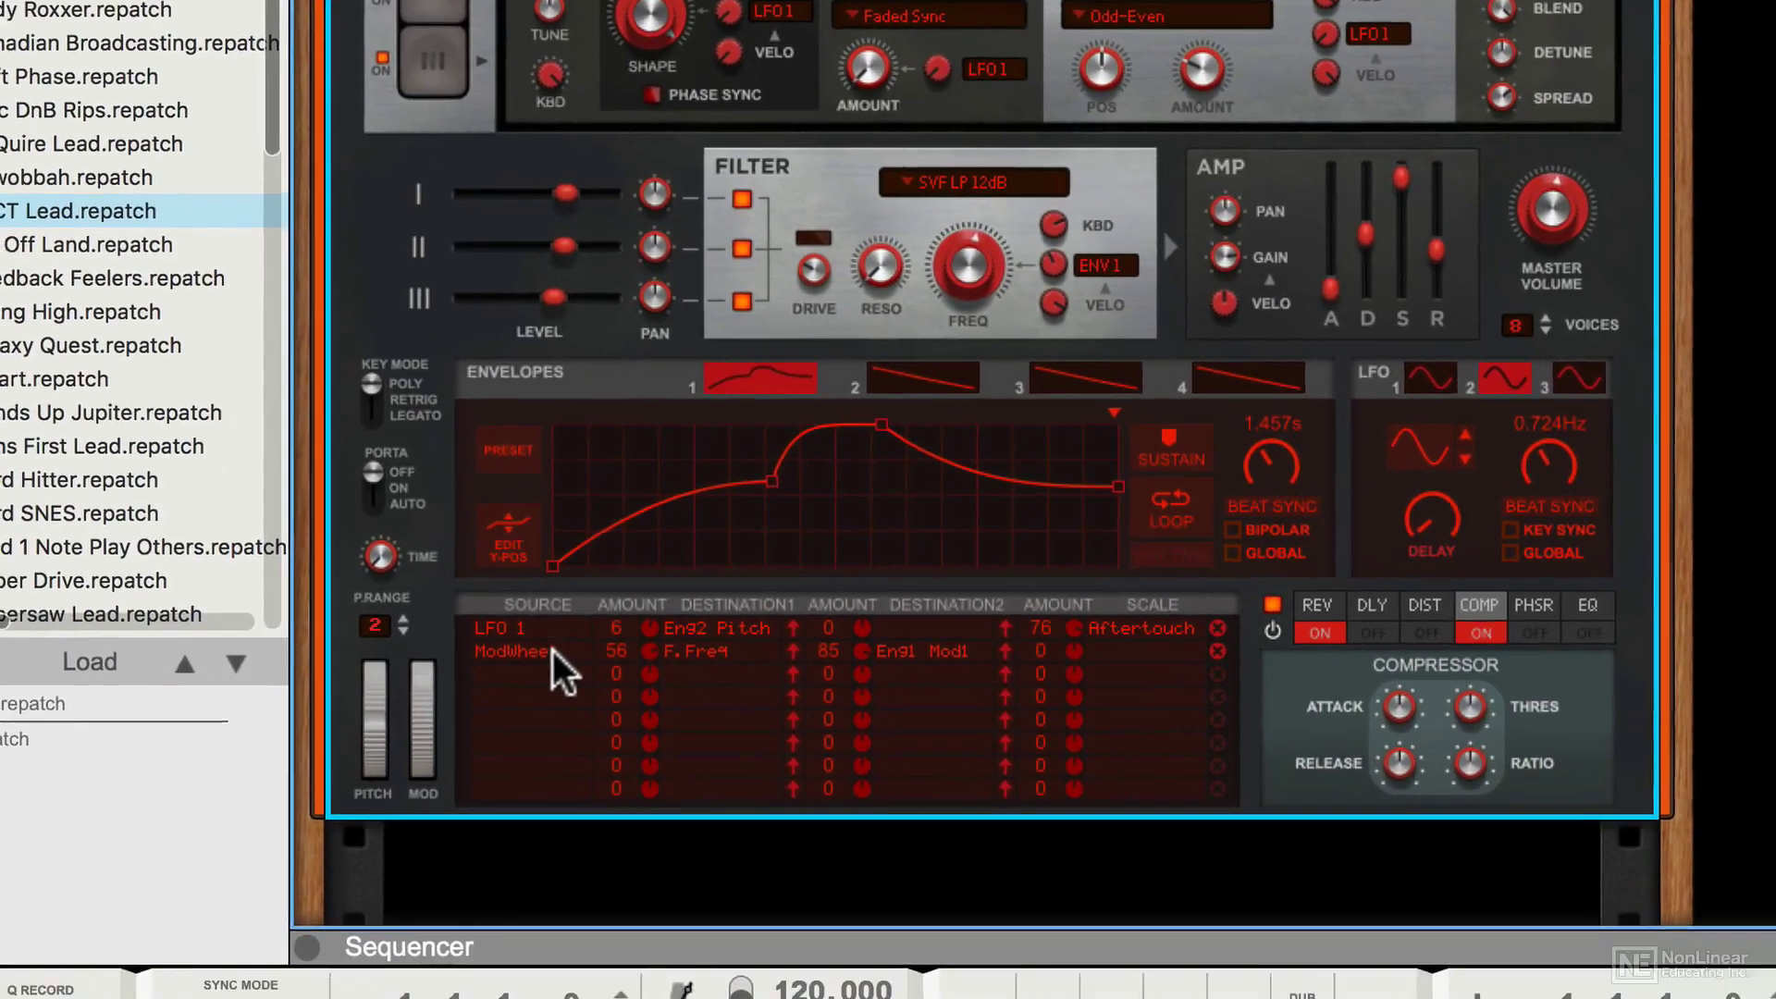
# - Set Envelope 1 as the third mod row's source and raise the ModWheel amount from 56 to 60
pyautogui.click(541, 717)
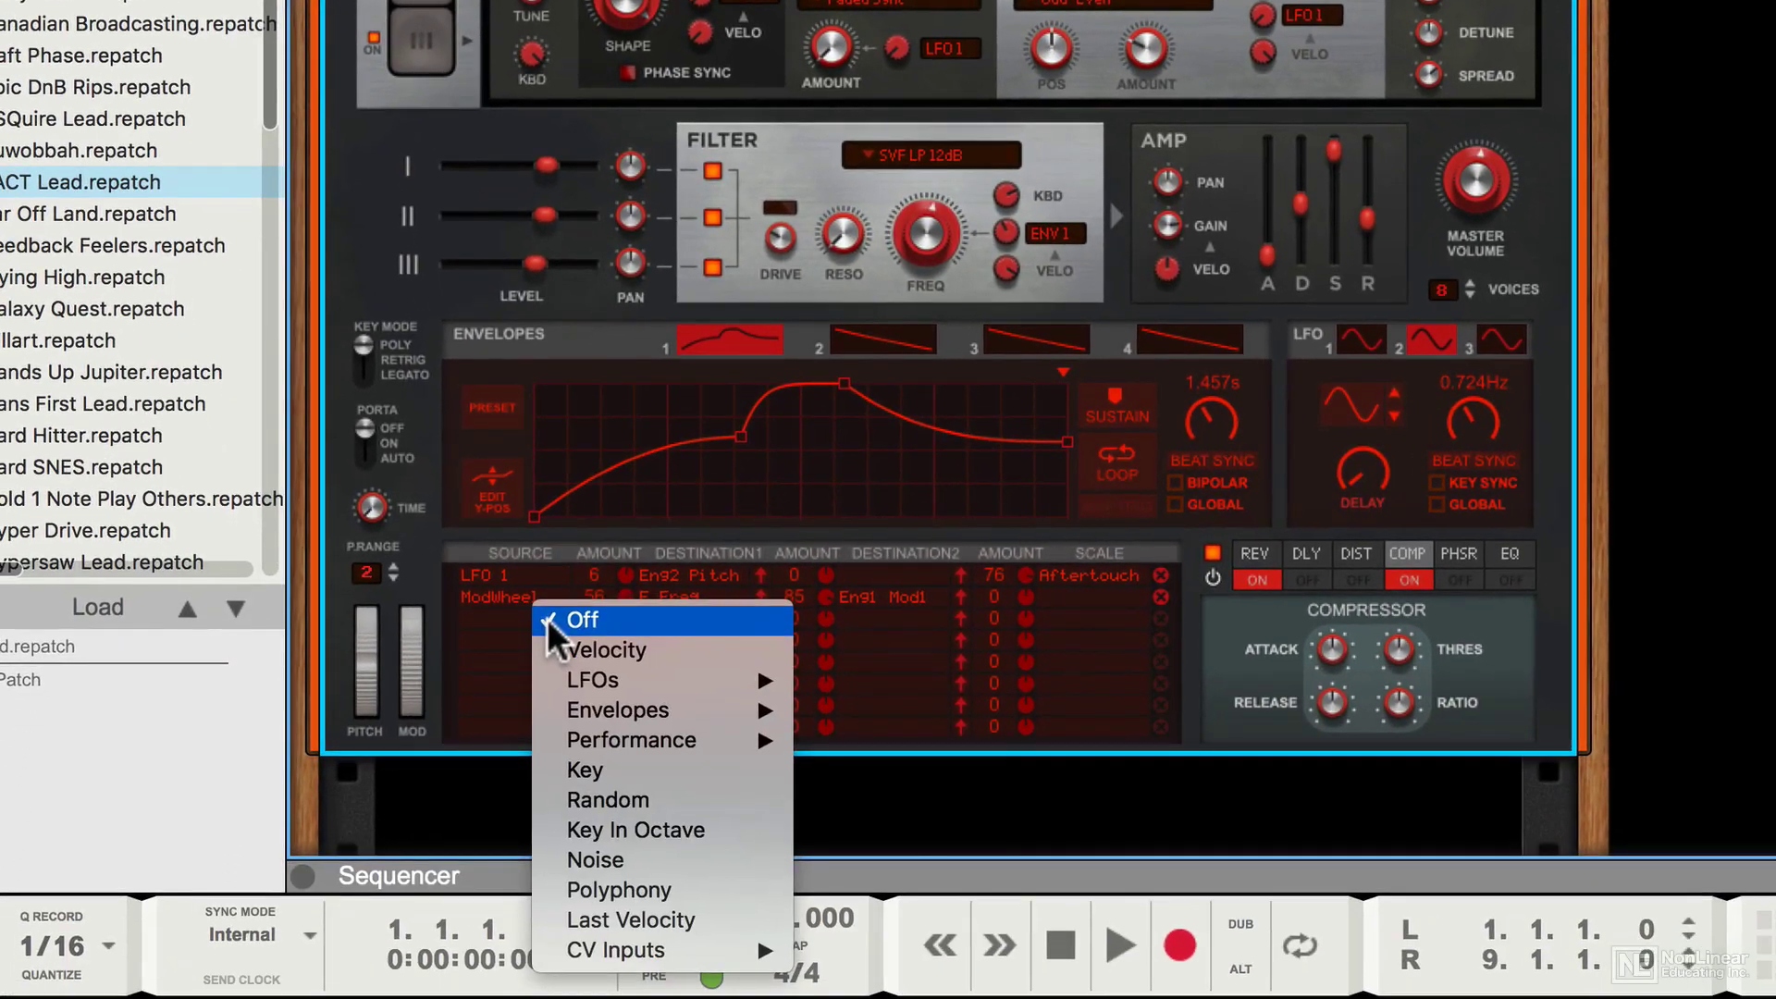
pyautogui.moveTo(604, 718)
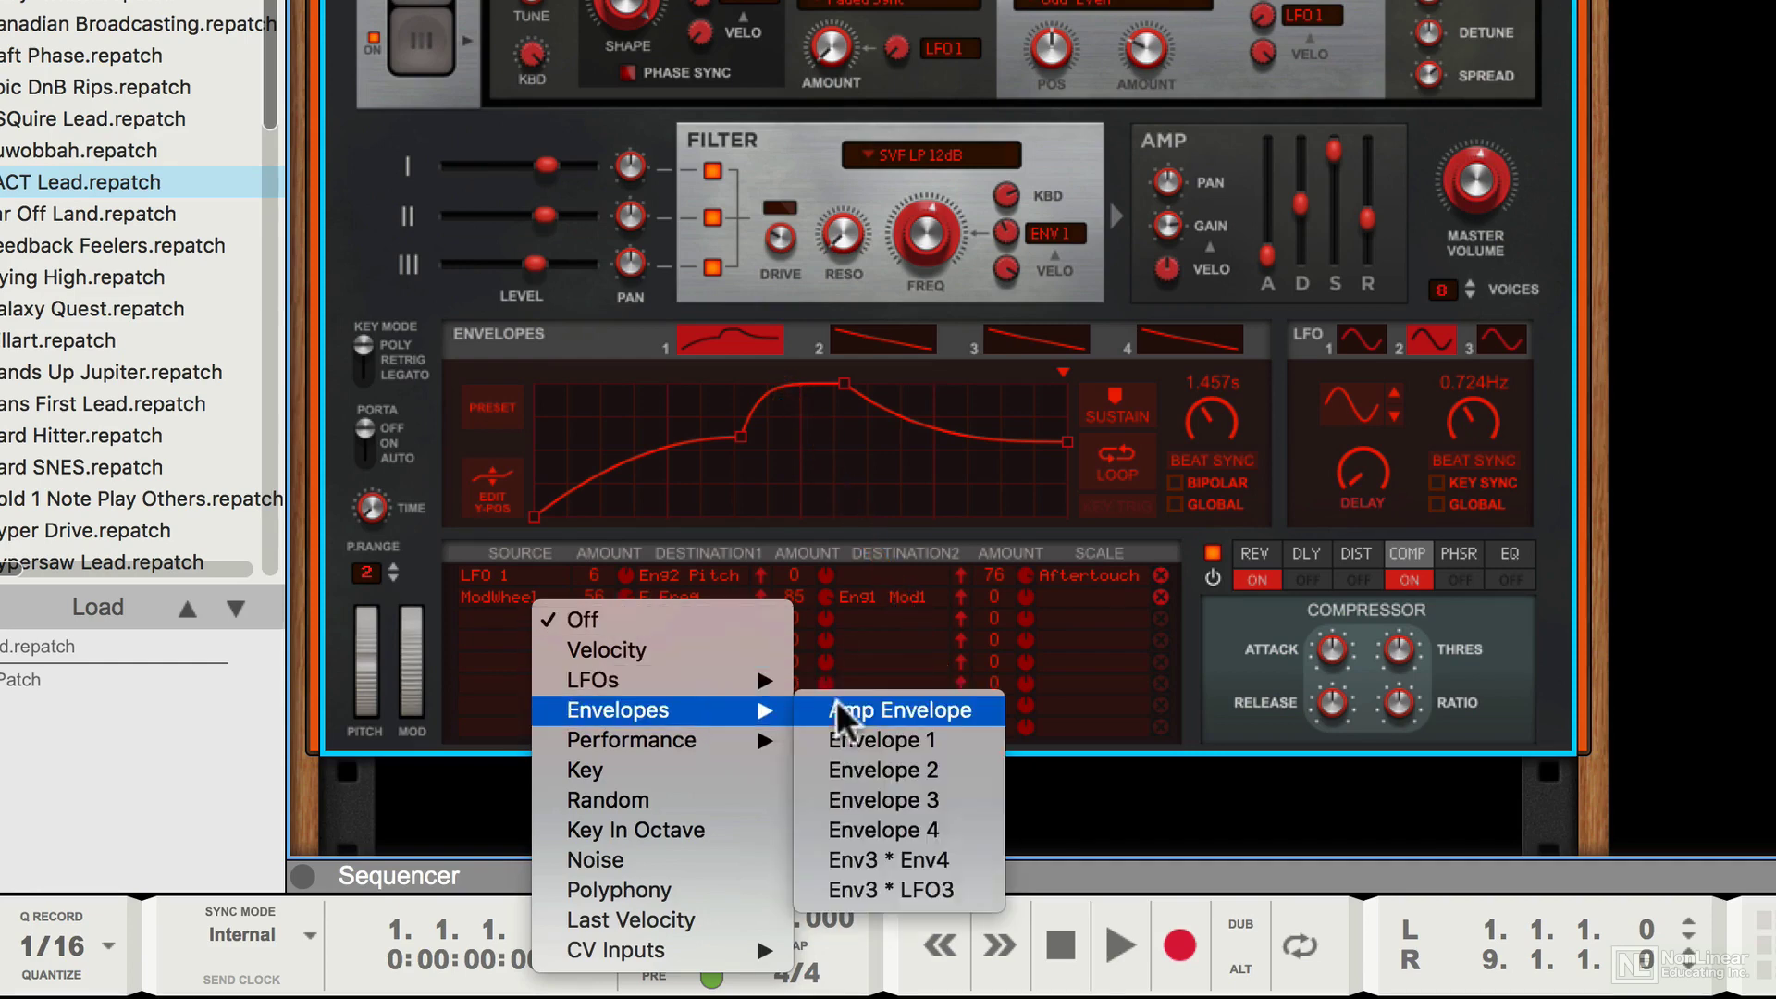
pyautogui.click(881, 740)
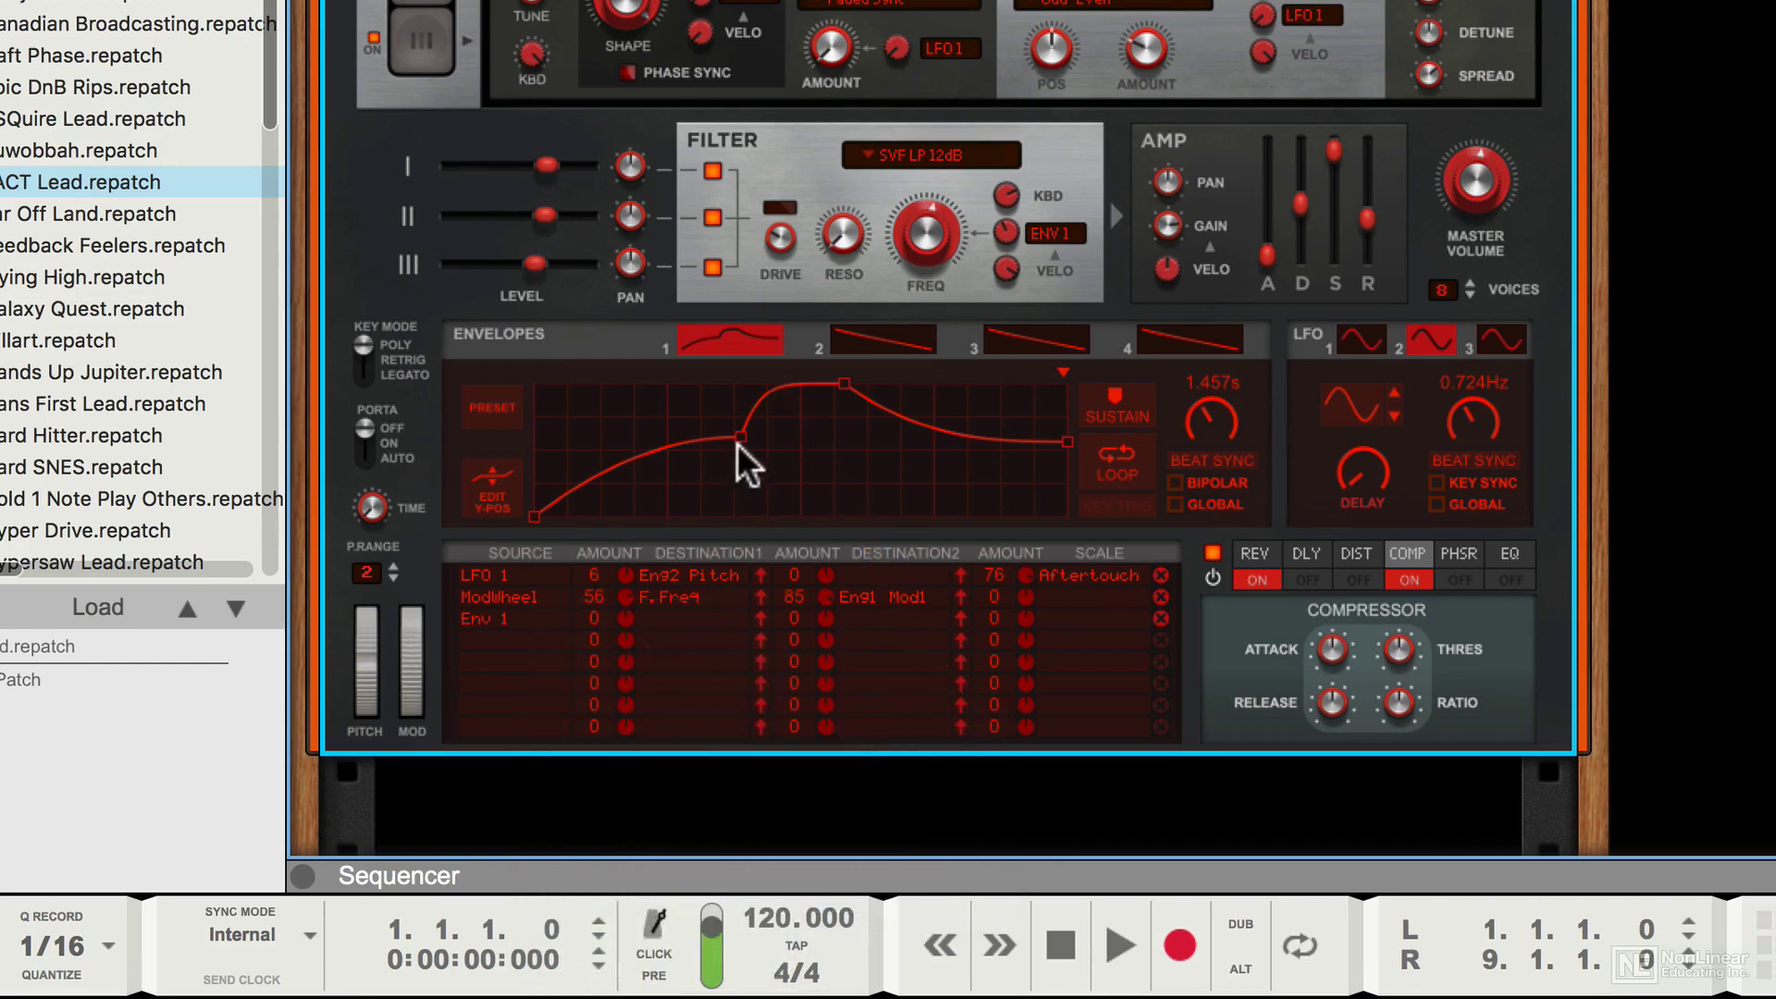
pyautogui.click(687, 616)
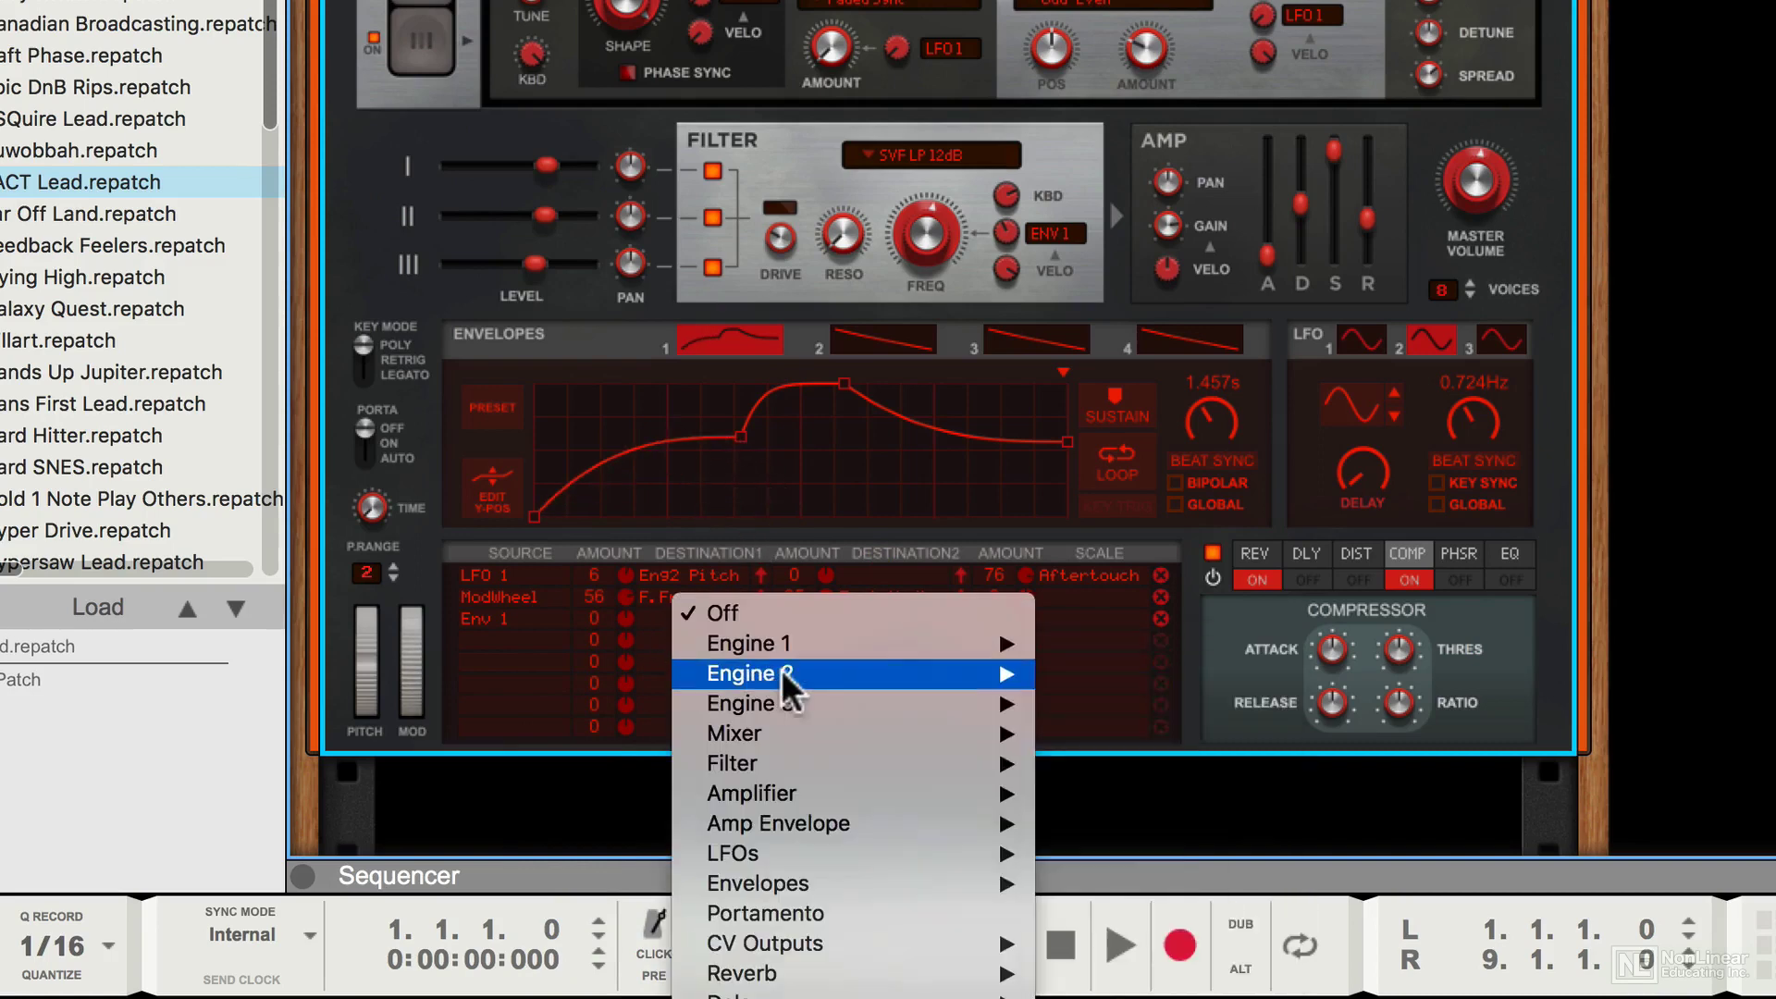
pyautogui.moveTo(801, 700)
pyautogui.moveTo(806, 772)
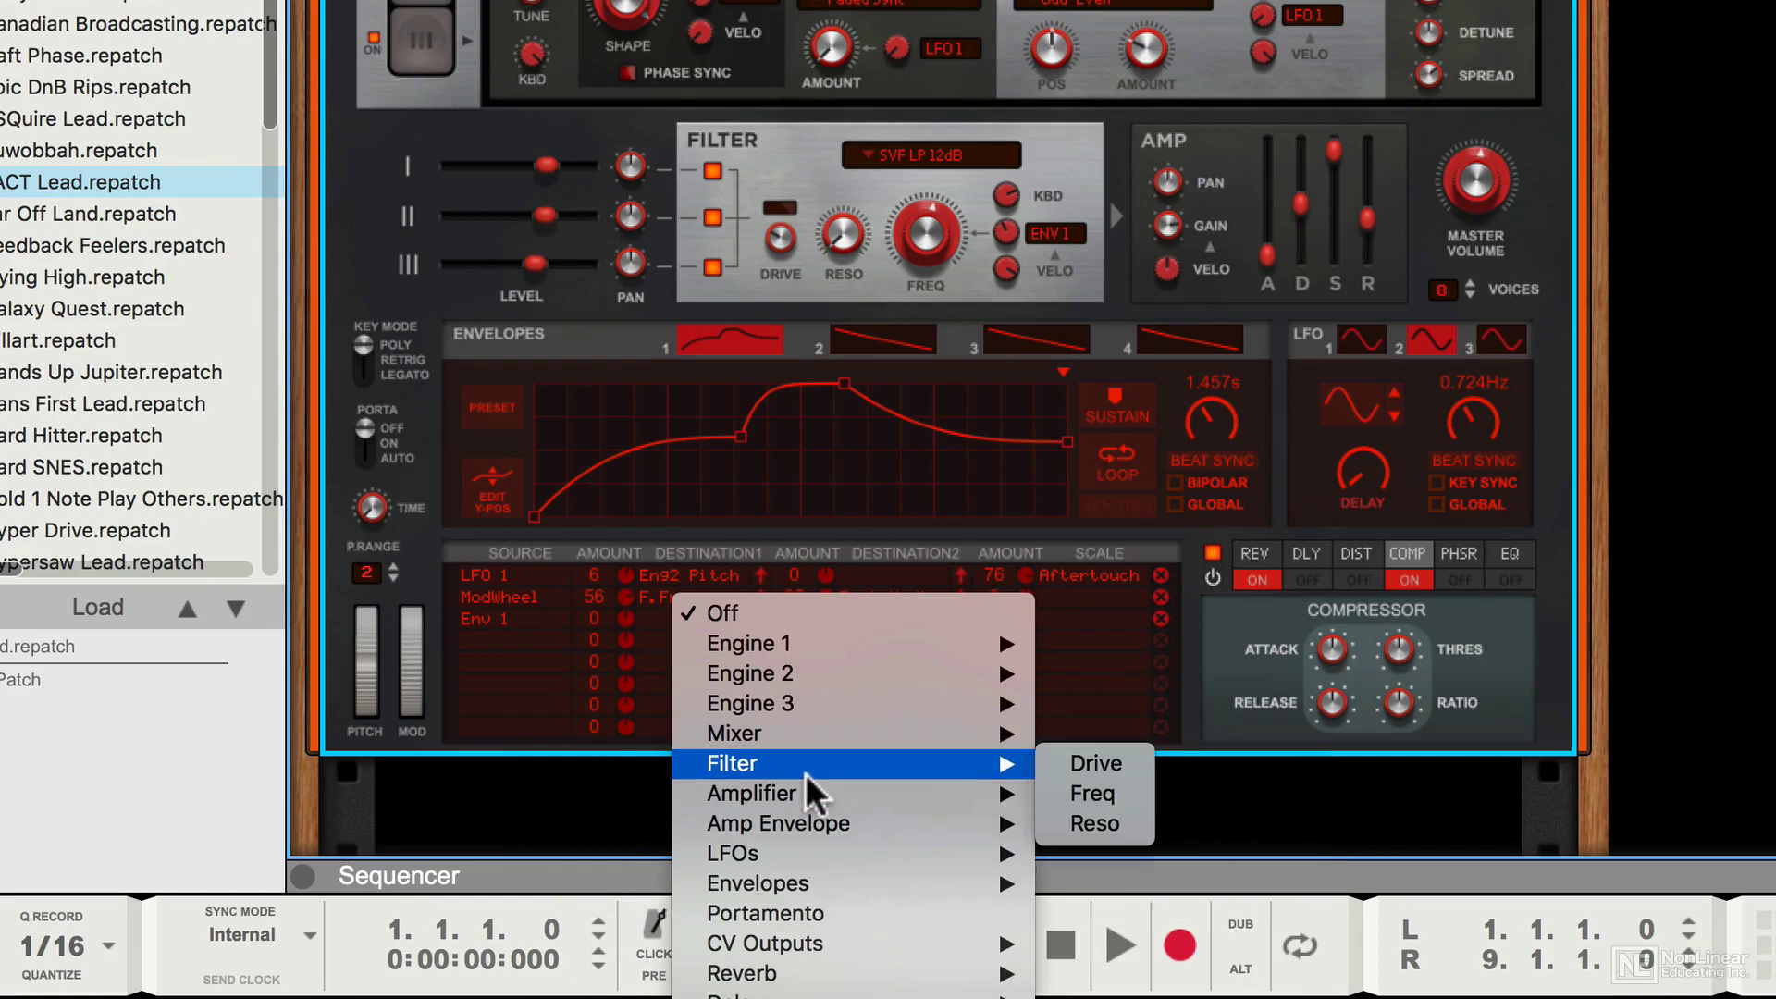
pyautogui.press('Escape')
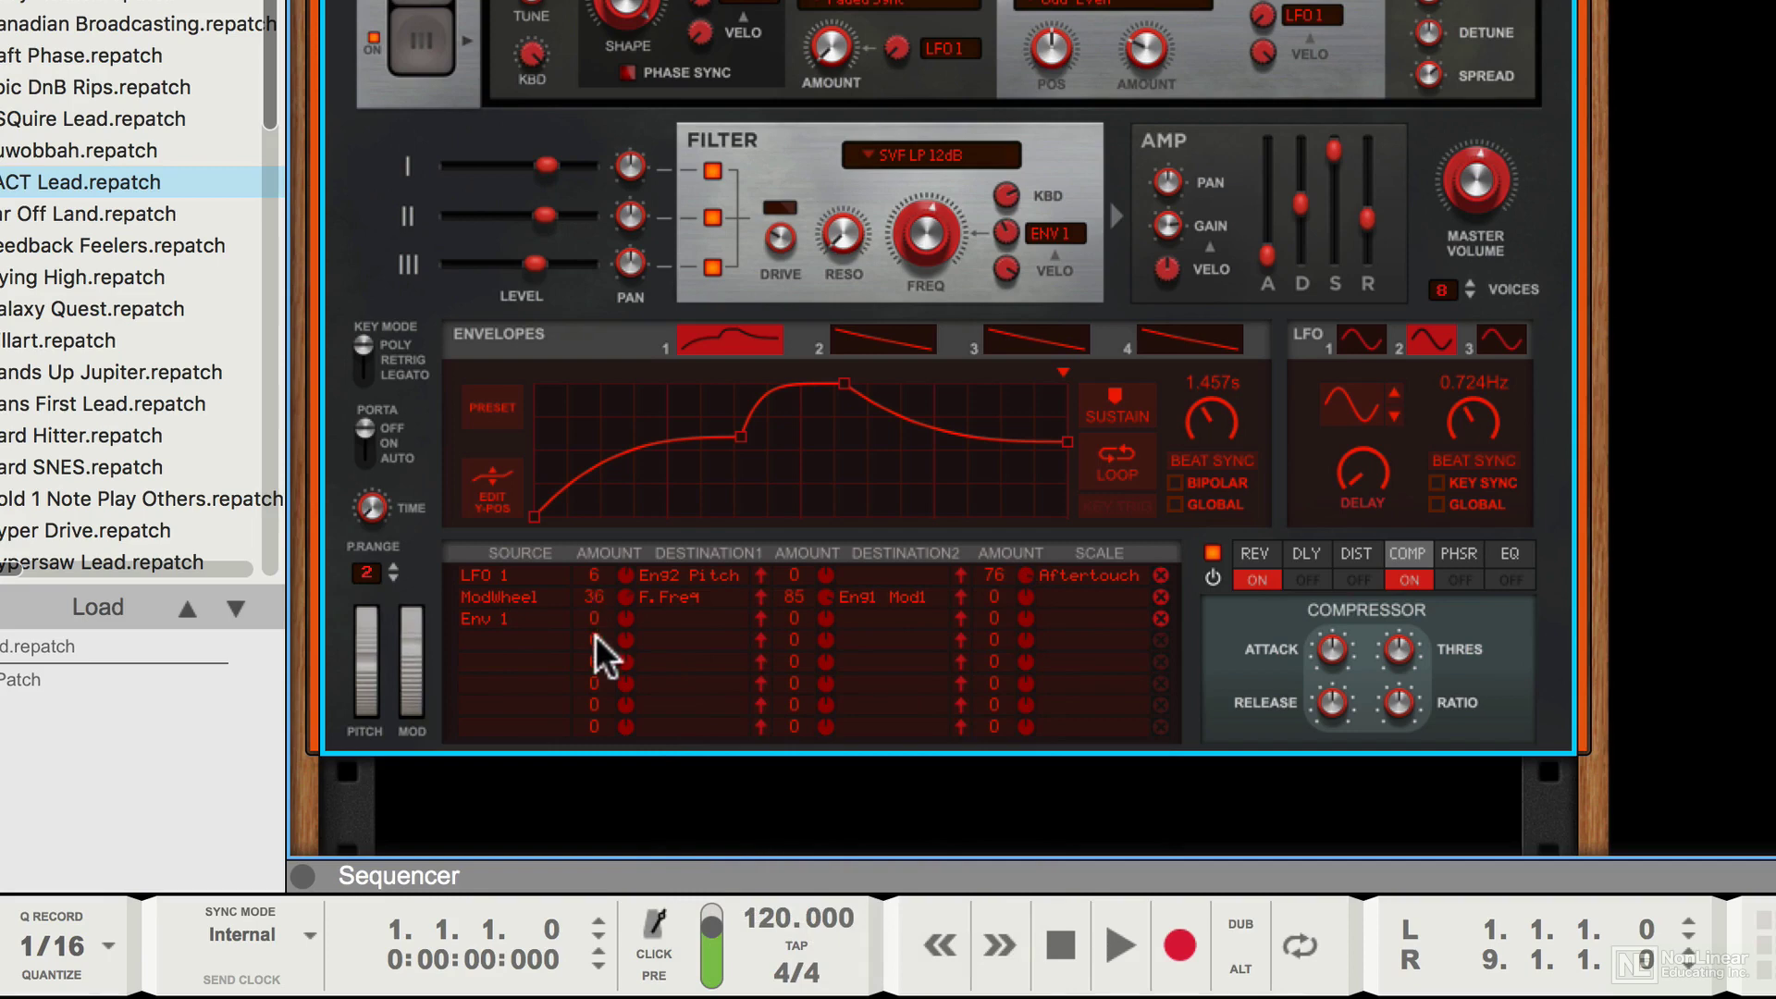
pyautogui.moveTo(592, 575)
pyautogui.mouseDown()
pyautogui.moveTo(594, 610)
pyautogui.moveTo(590, 593)
pyautogui.mouseUp()
# - Step through LFO 1, 2 and 3, leaving the fourth mod row's source unchanged
pyautogui.click(1361, 342)
pyautogui.click(1430, 341)
pyautogui.click(1500, 340)
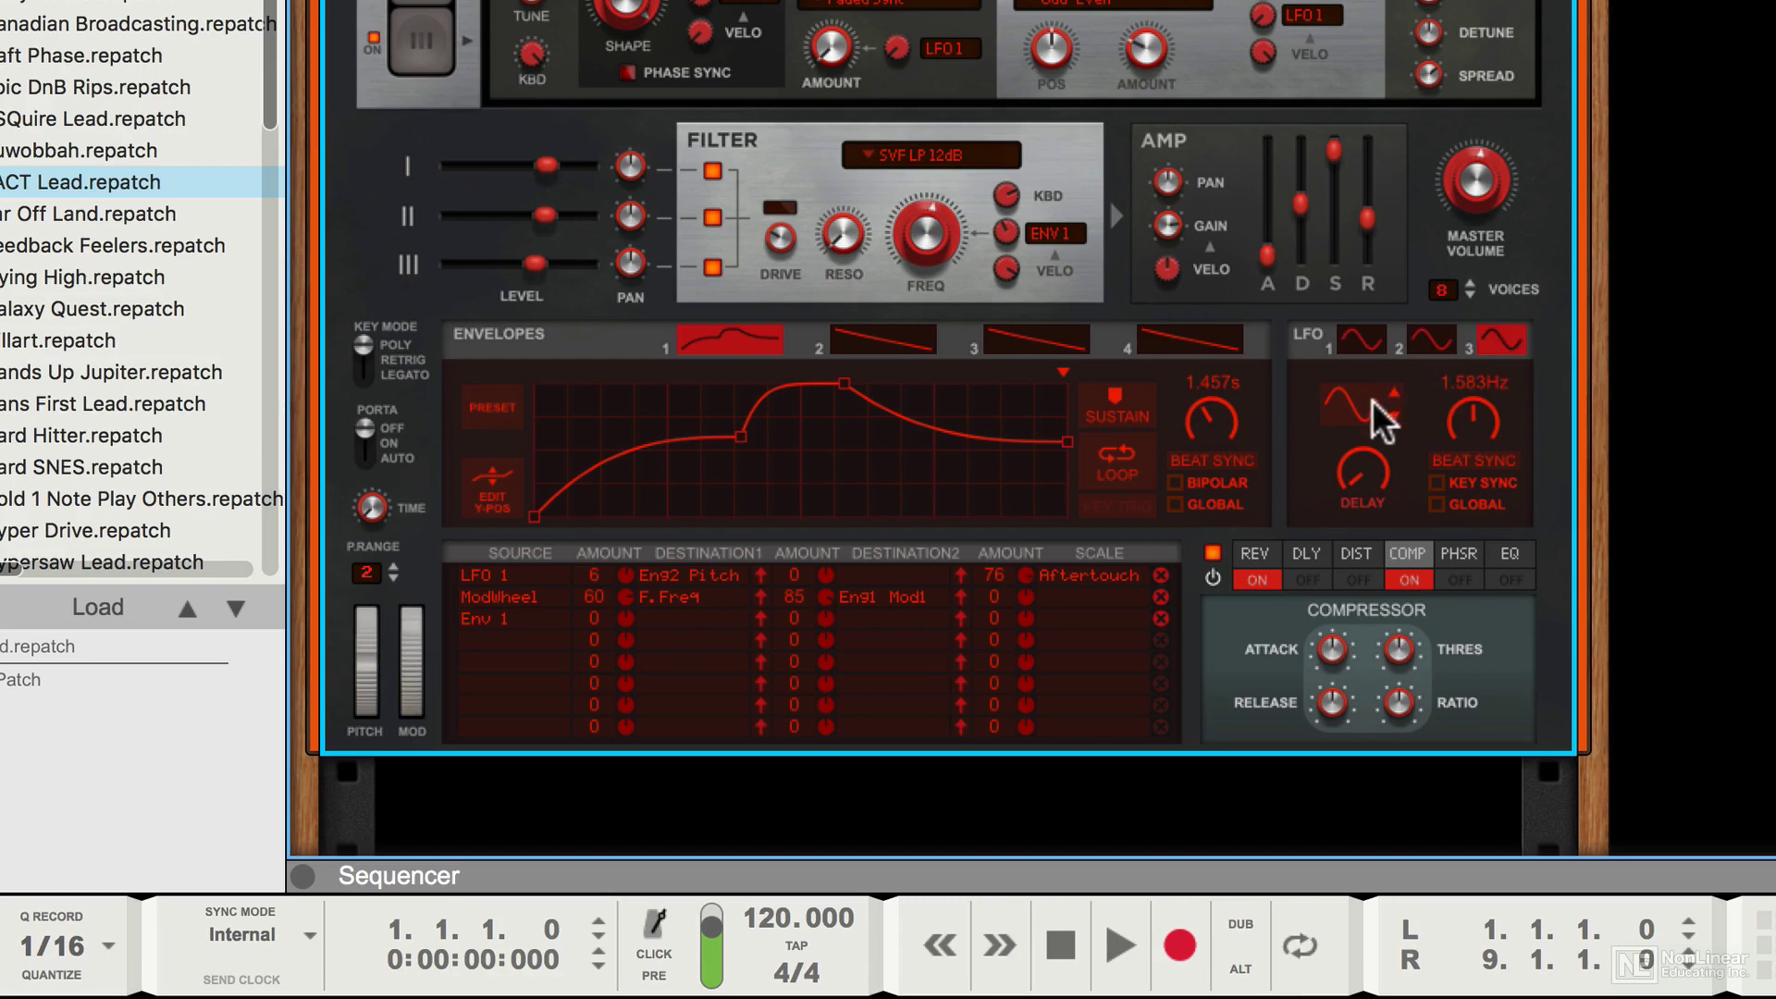
pyautogui.click(514, 642)
pyautogui.moveTo(565, 694)
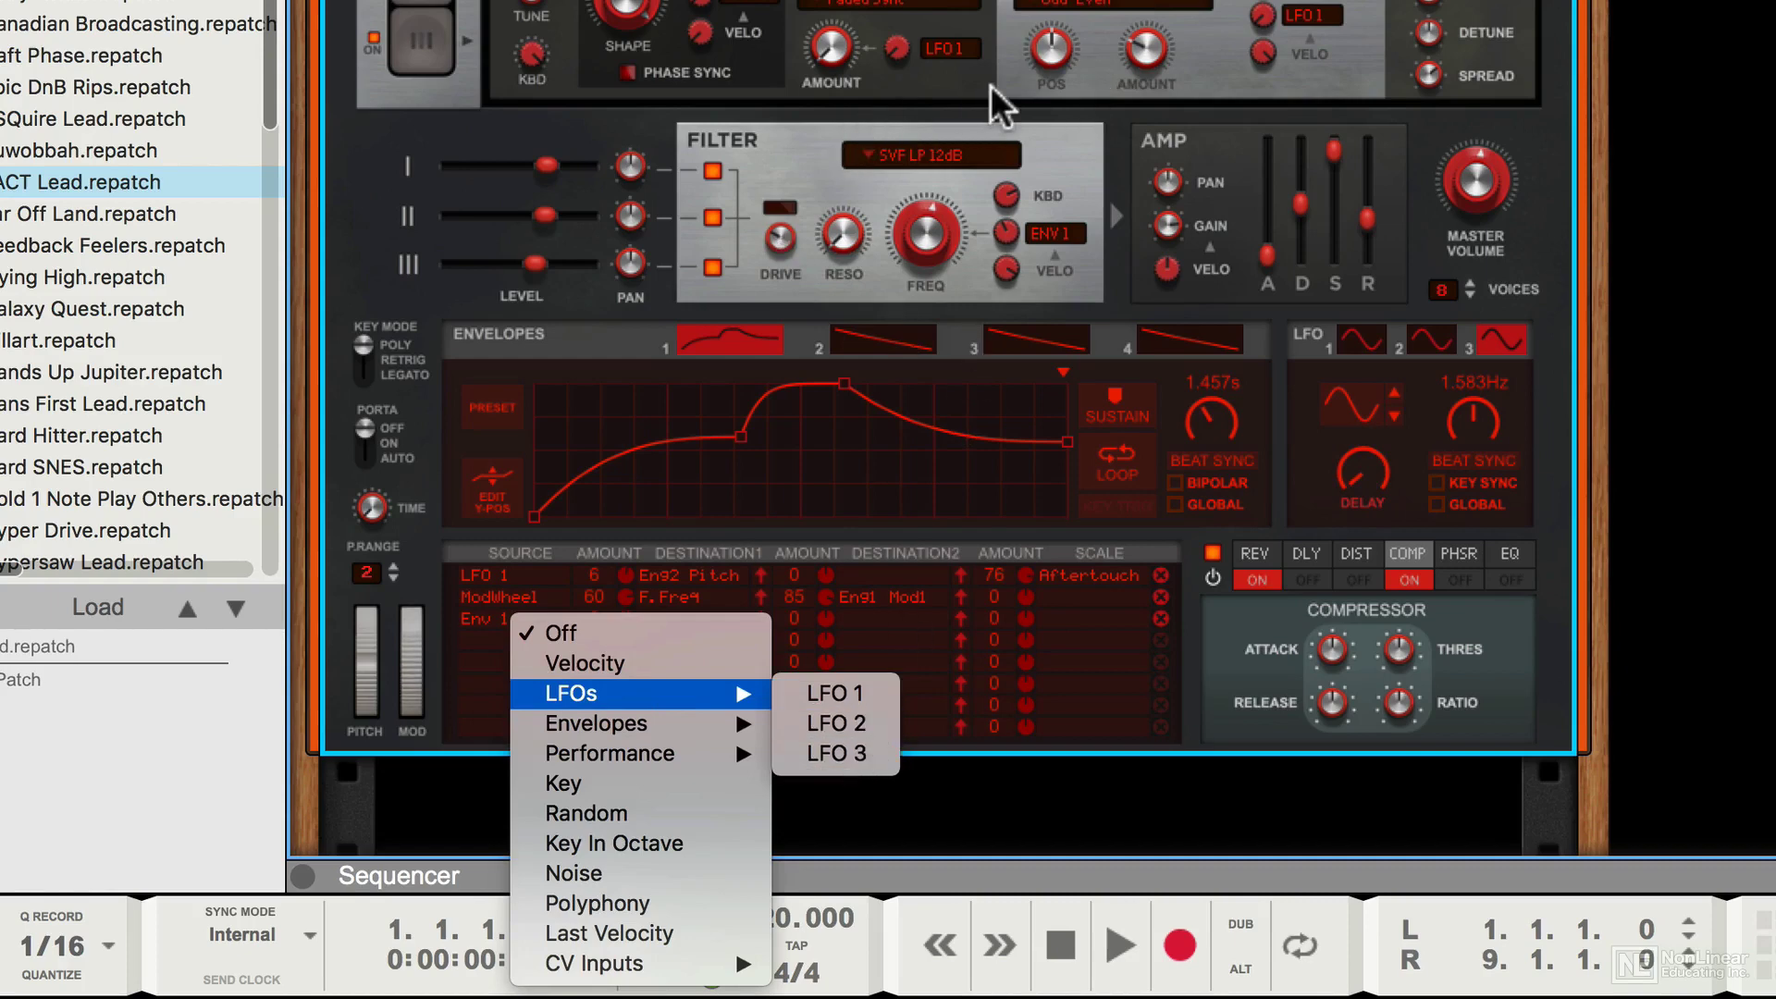
pyautogui.click(1488, 616)
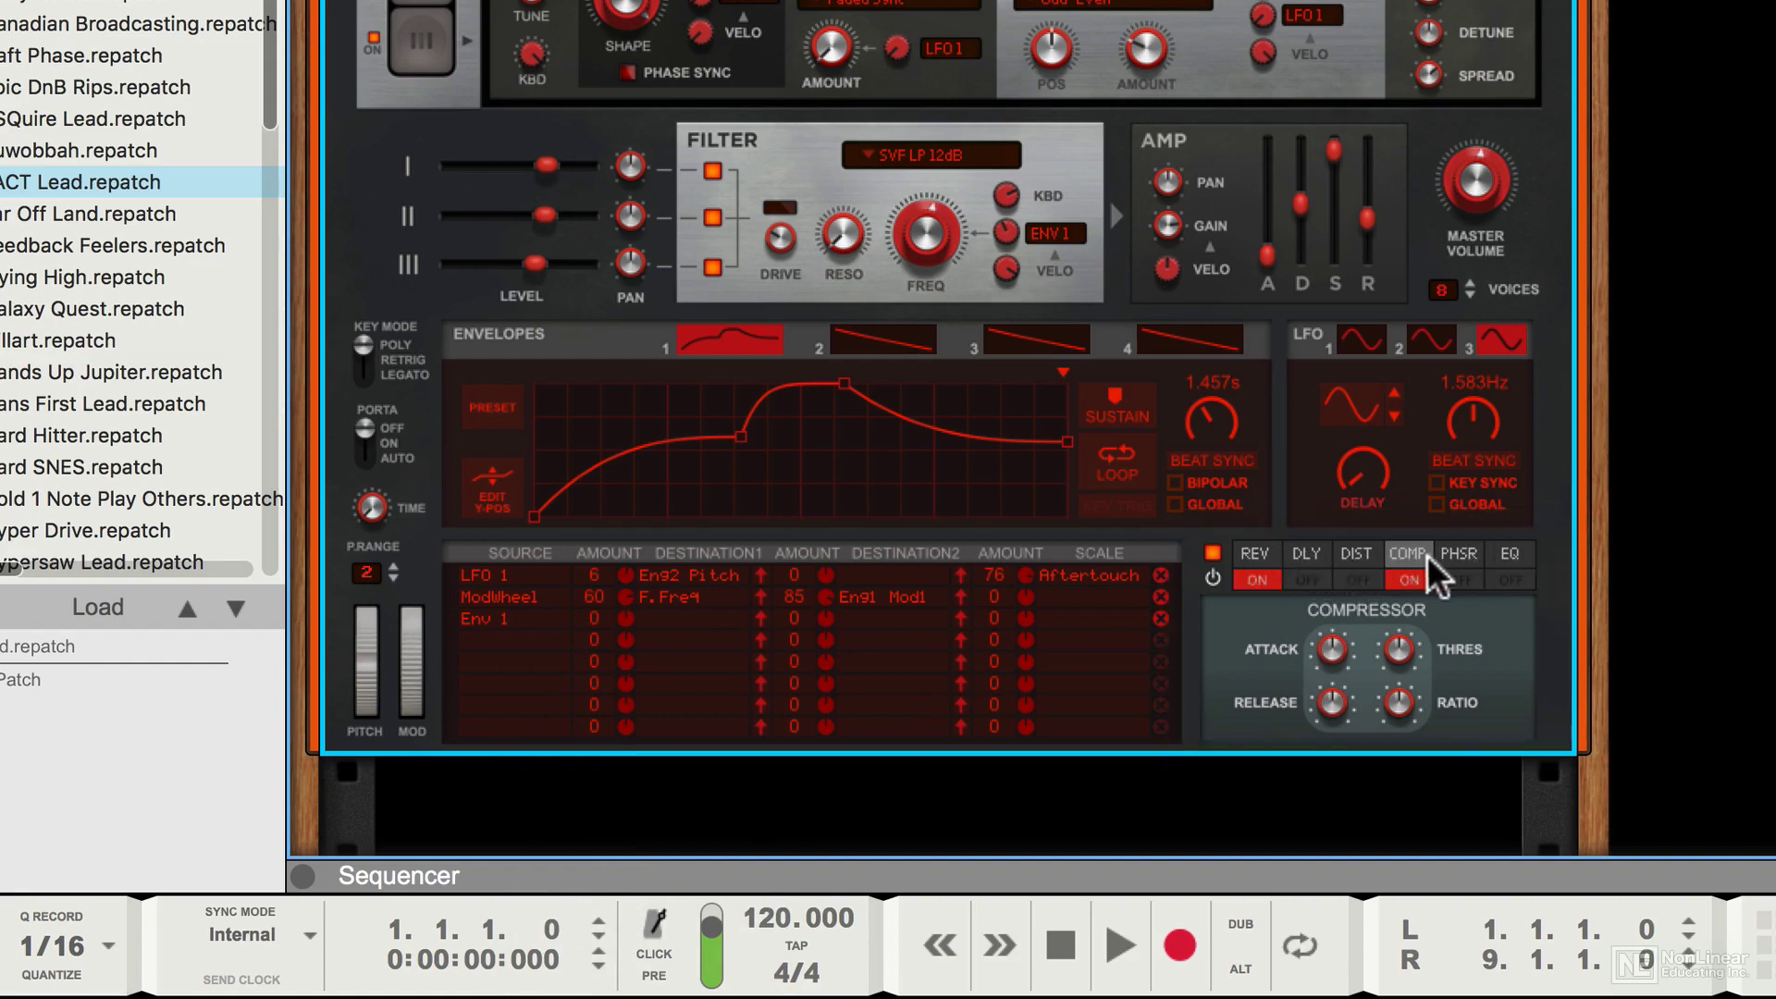
# - Toggle the EQ effect on and back off, then show the Phaser modulation effect settings
pyautogui.click(1508, 556)
pyautogui.click(1514, 578)
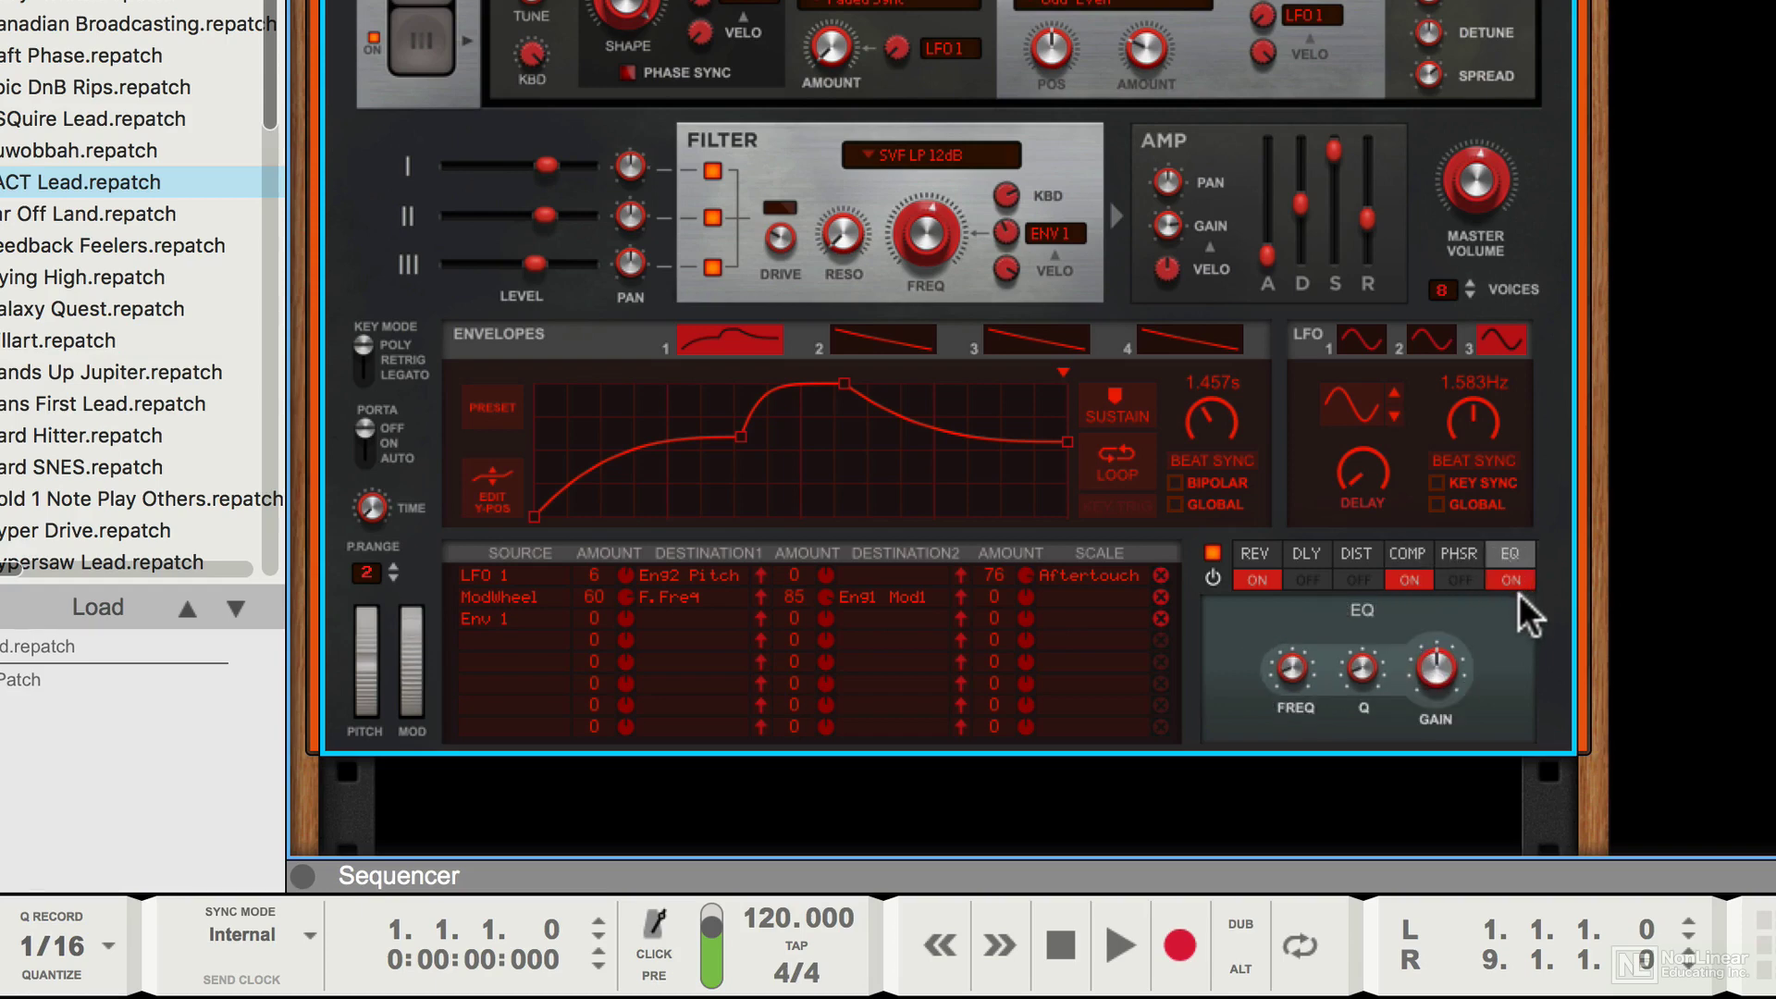
pyautogui.click(1503, 577)
pyautogui.click(1461, 554)
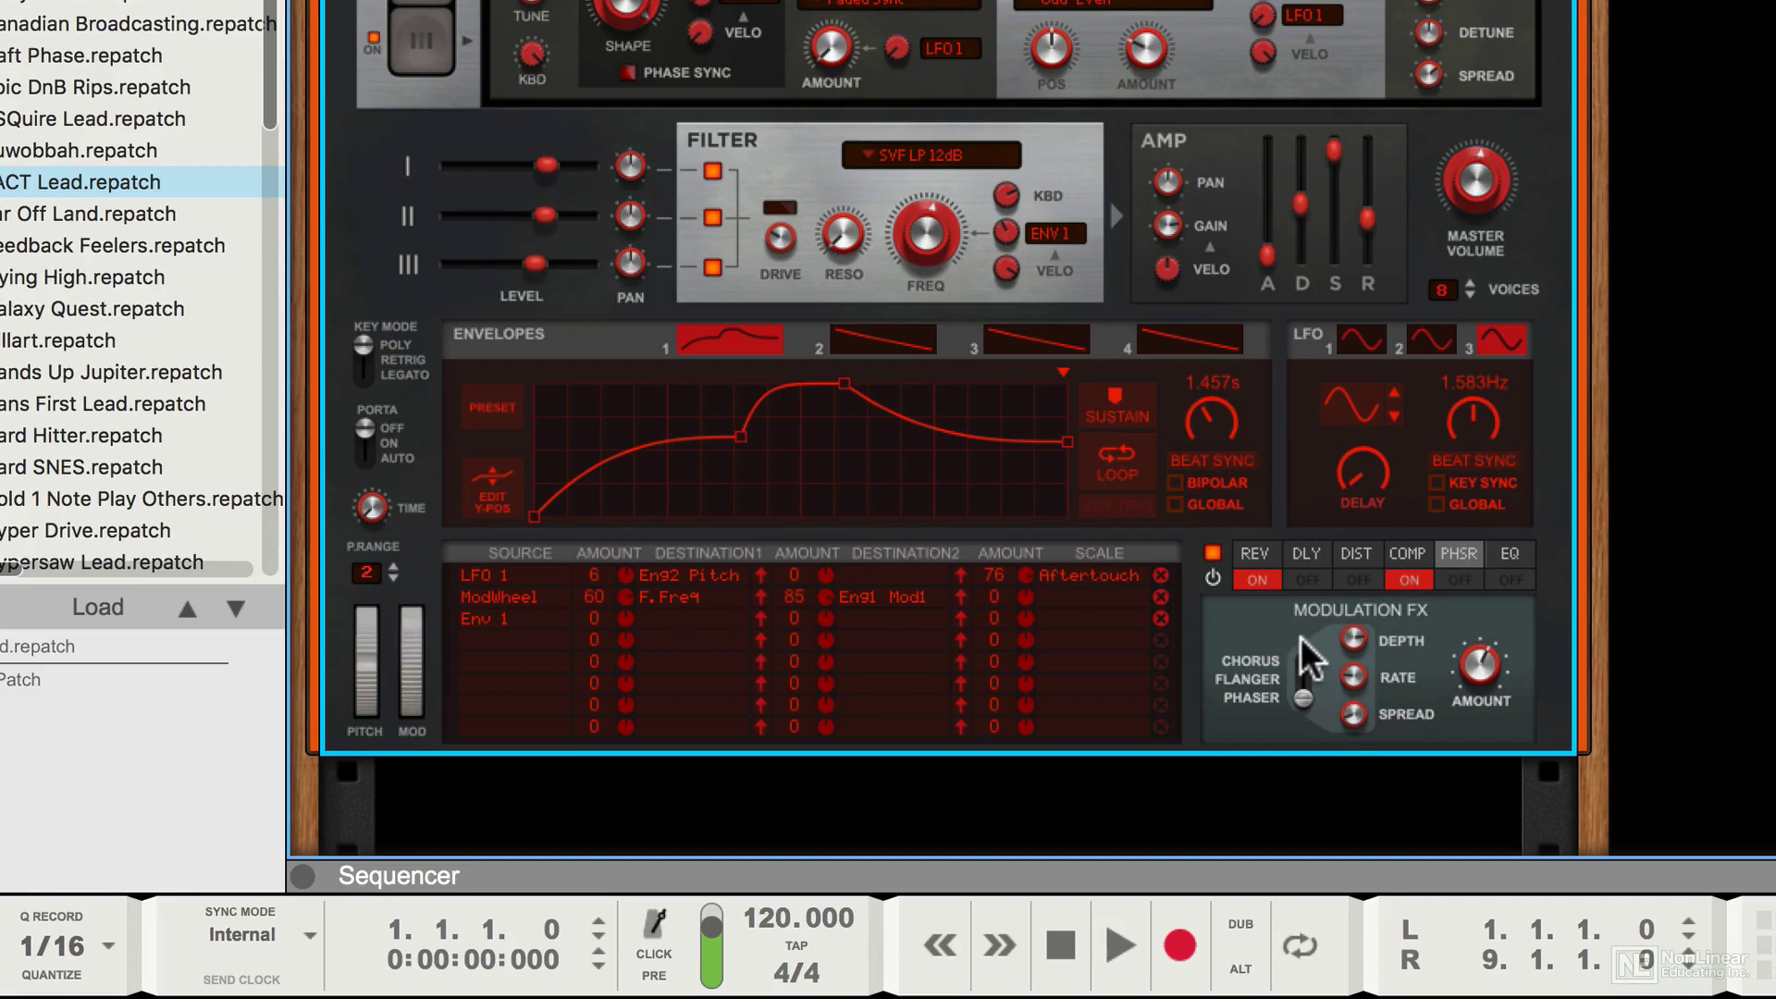
pyautogui.press('Tab')
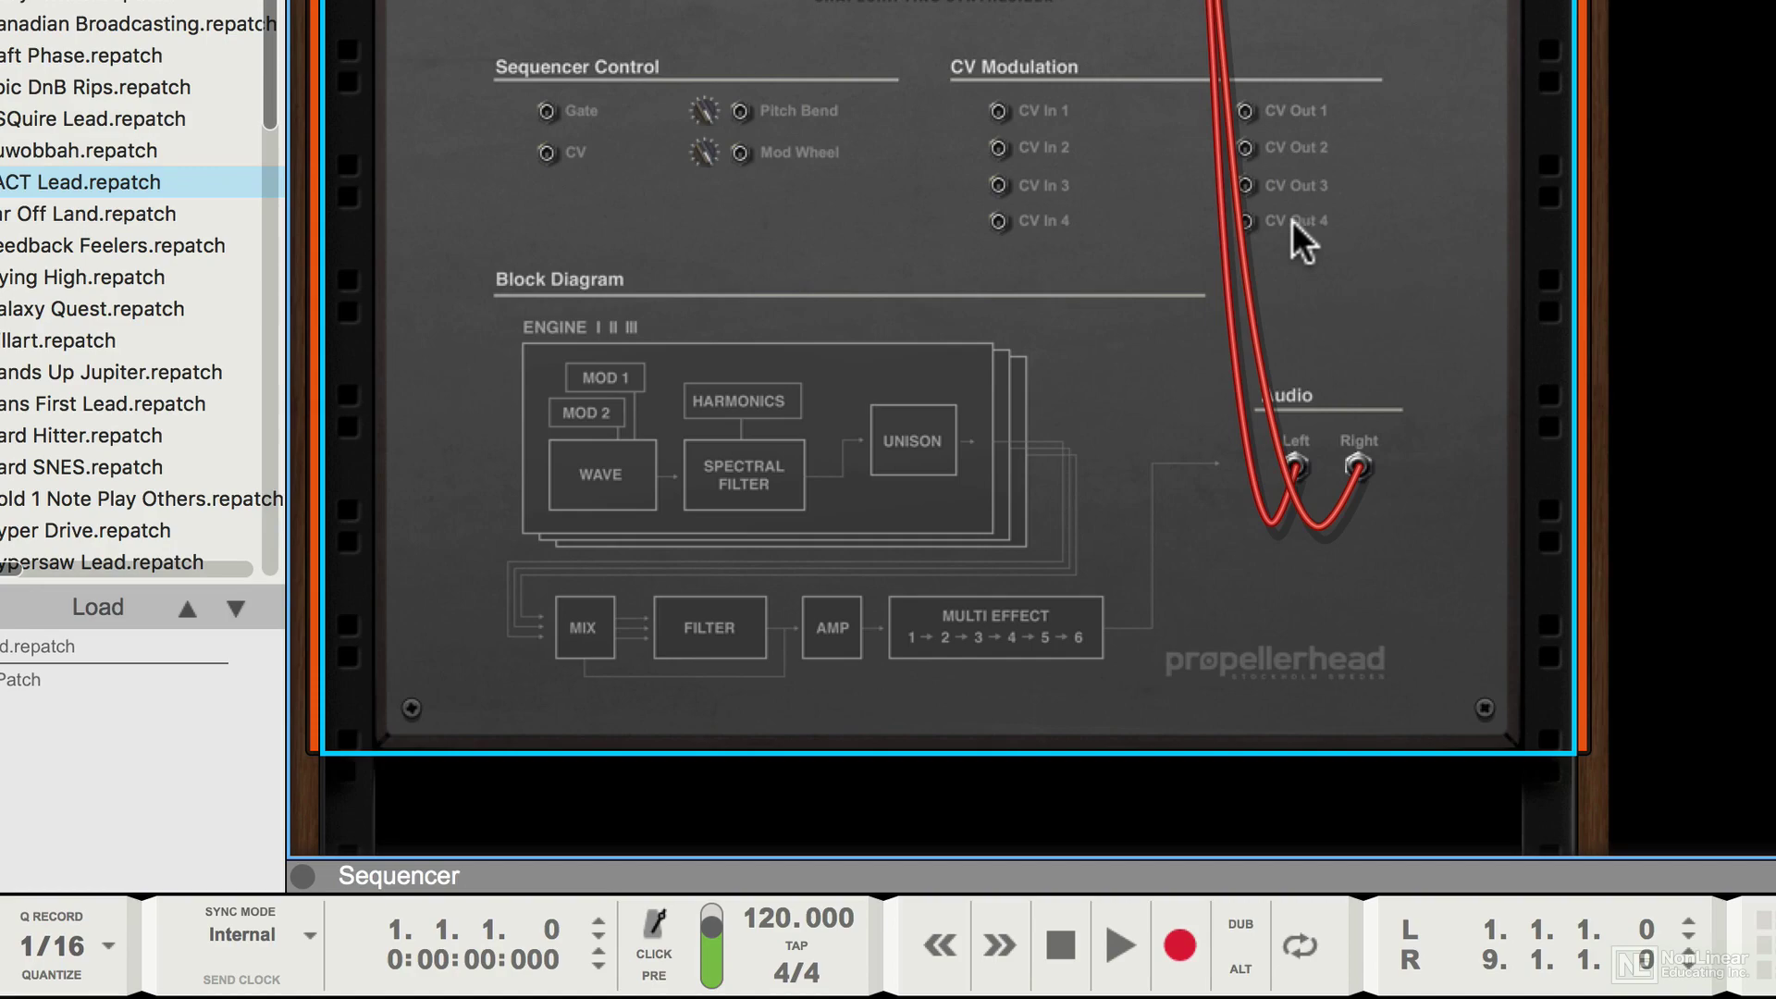
pyautogui.press('Tab')
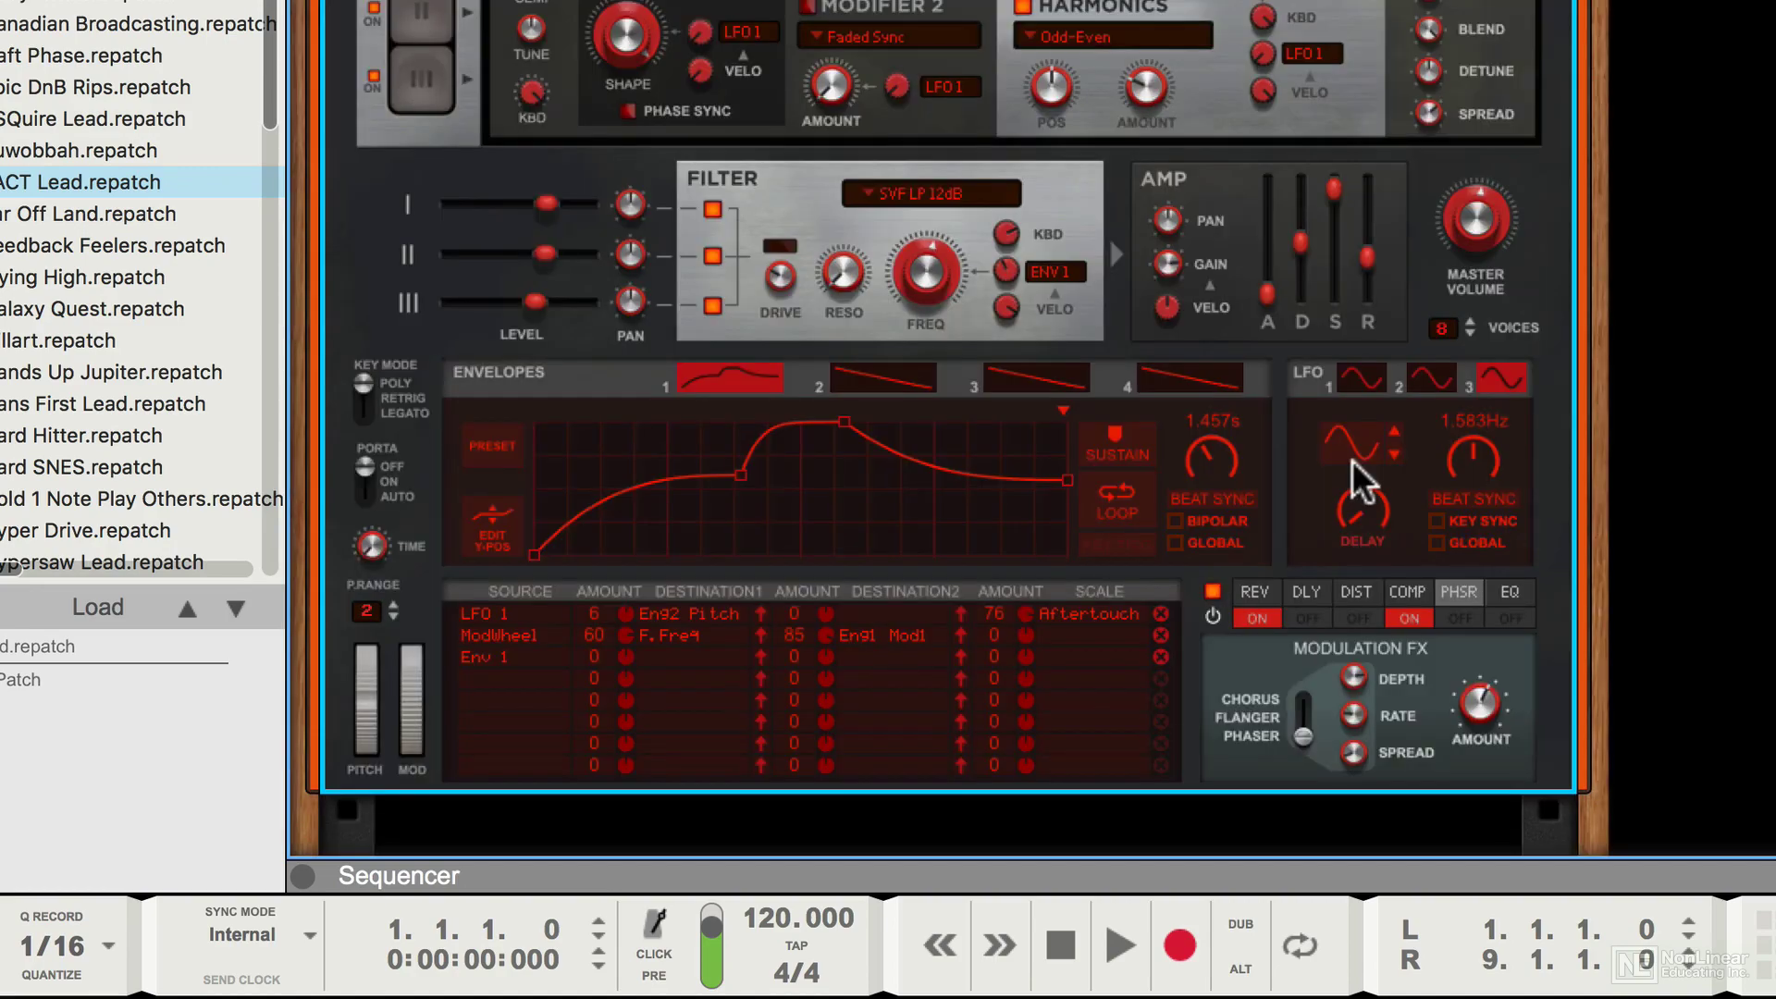